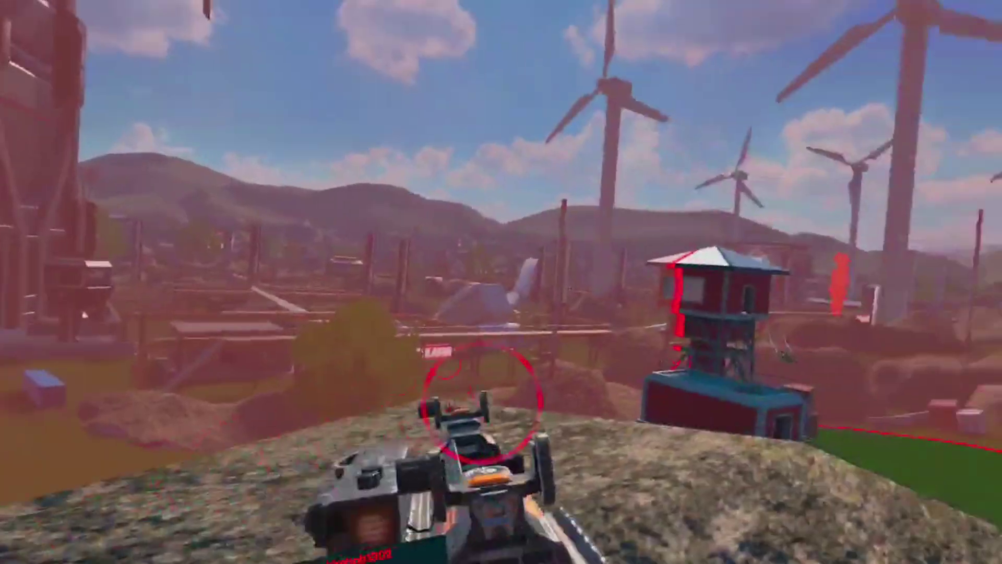
Walk past the watchtower to the rock mound, swap back to the rifle, and reach the downed player's loot
{"action": "key", "text": "w"}
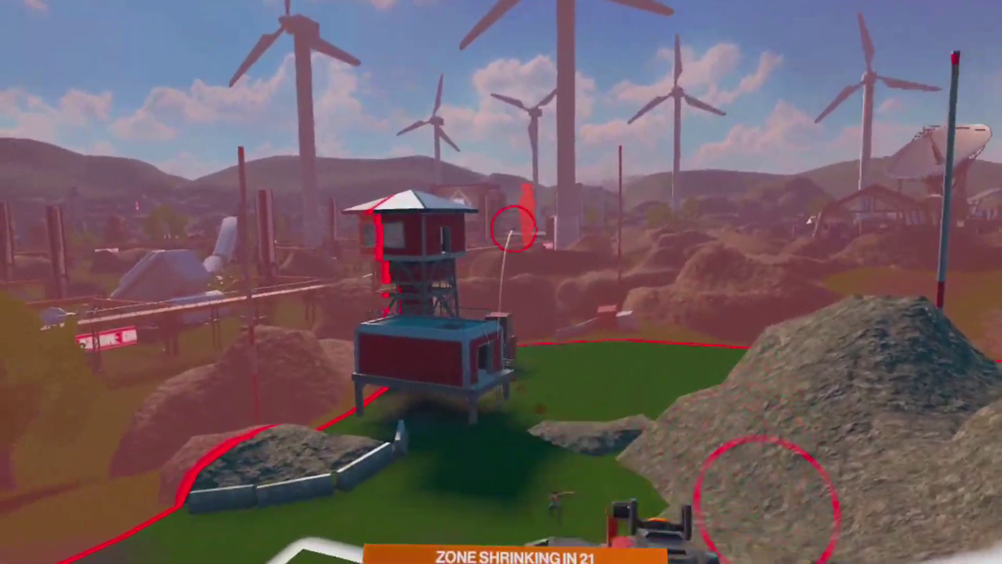
{"action": "key", "text": "w"}
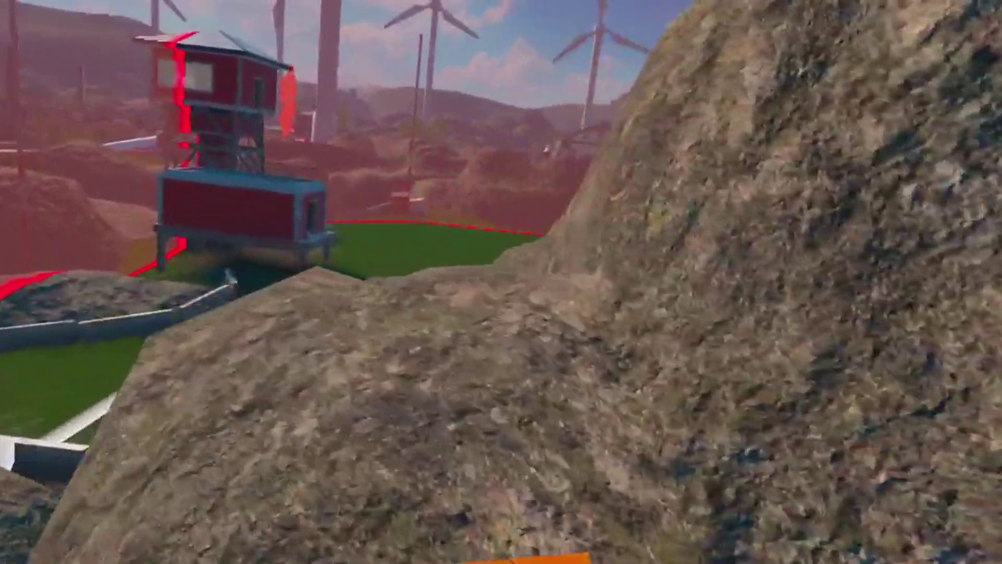
{"action": "key", "text": "w"}
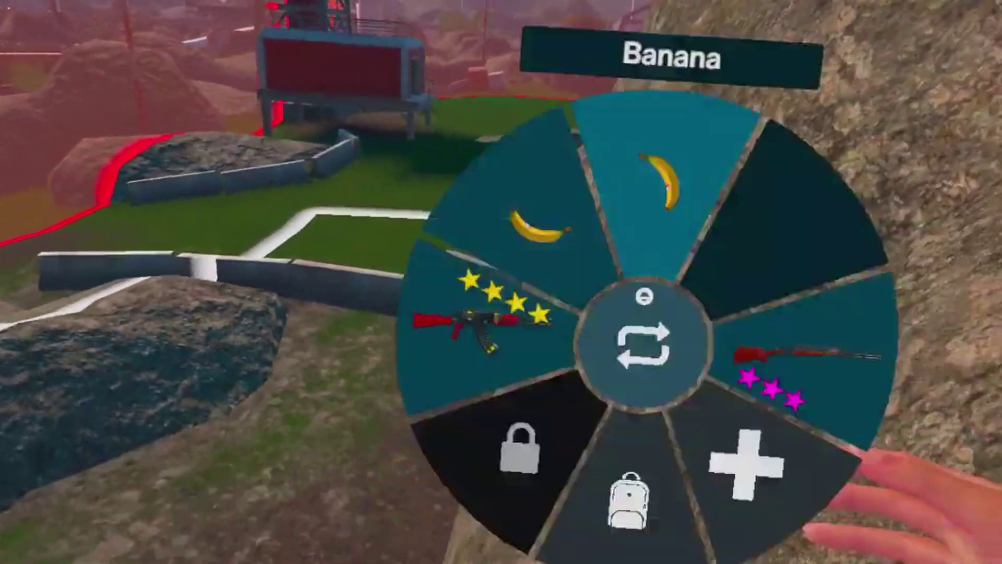
{"action": "key", "text": "w"}
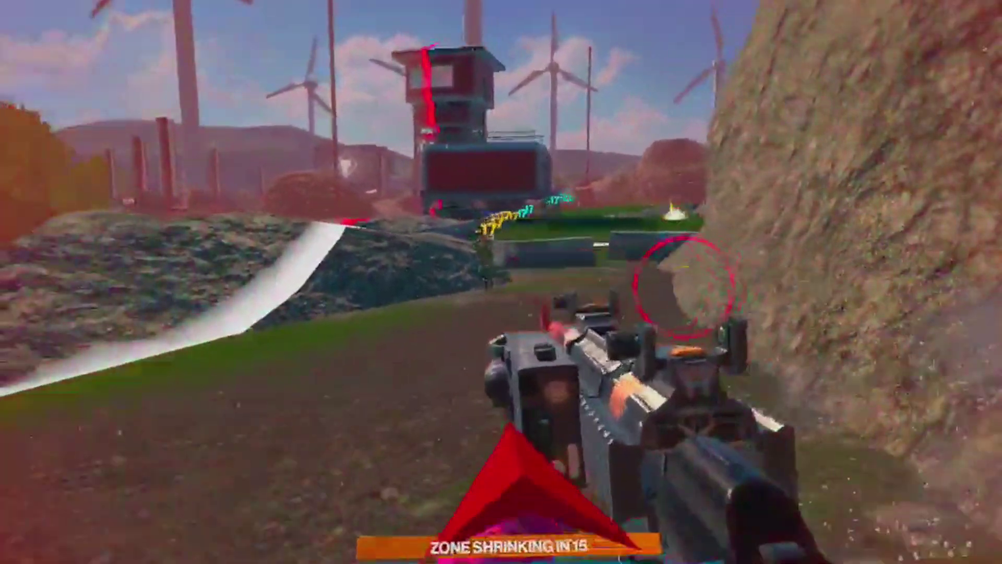
{"action": "key", "text": "w"}
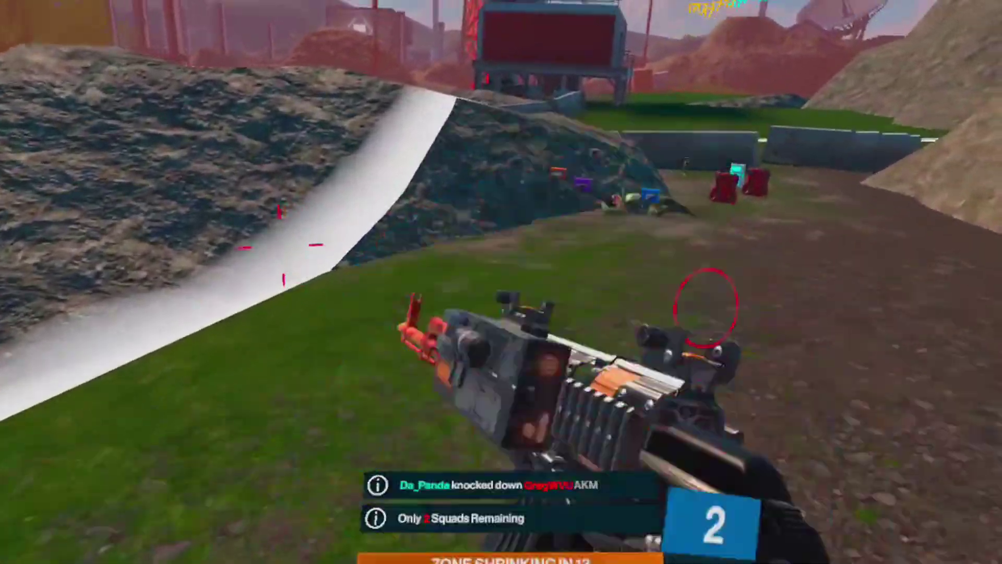
{"action": "key", "text": "w"}
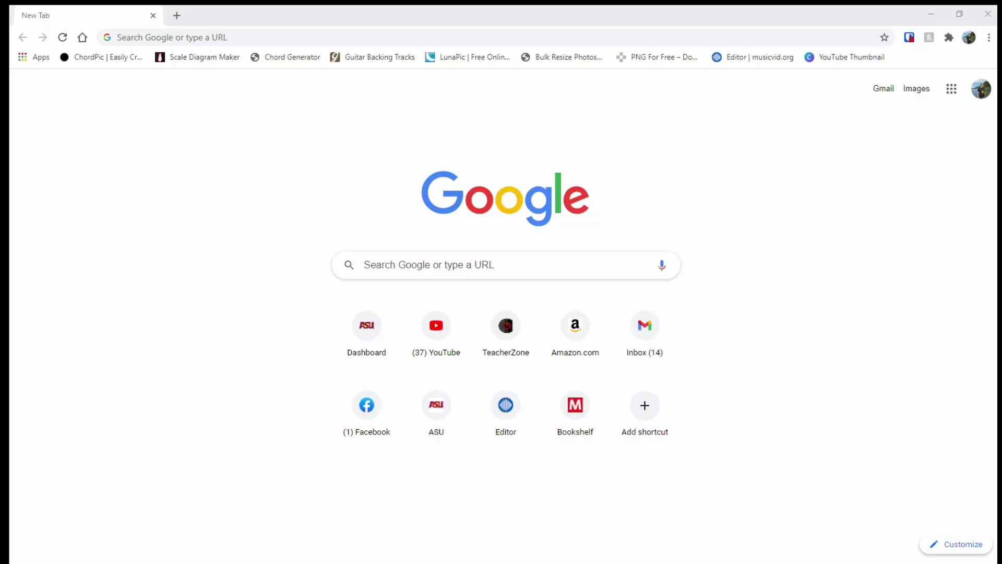
Load oculus.com/casting in Chrome
{"action": "left_click", "coordinate": [302, 36]}
{"action": "type", "text": "oculus"}
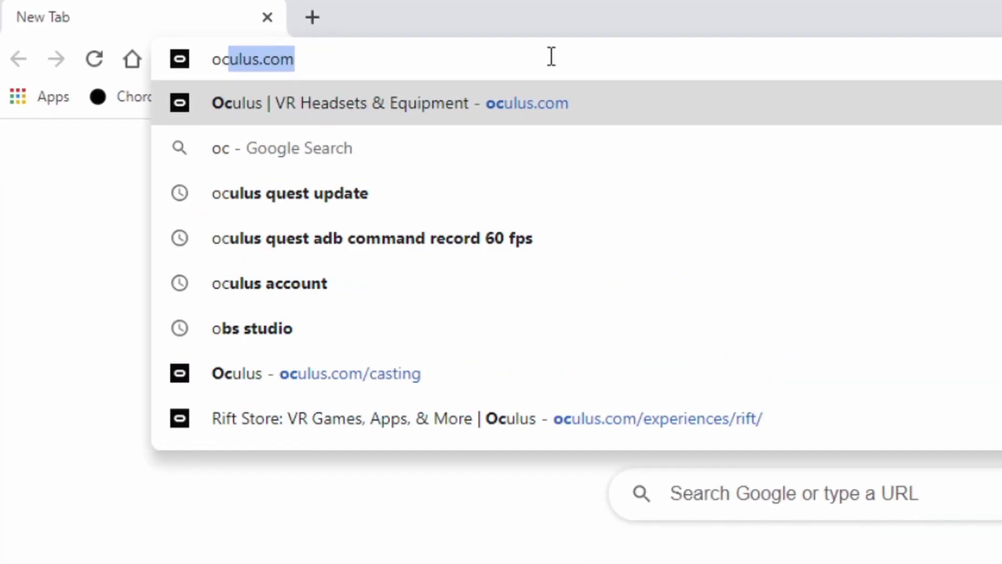
{"action": "type", "text": ".com/castin"}
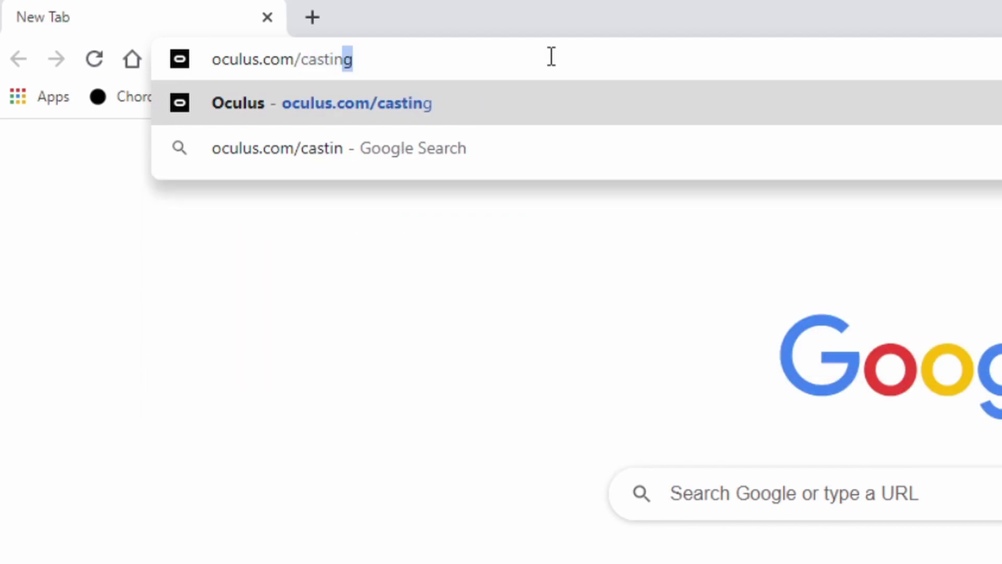
{"action": "key", "text": "Return"}
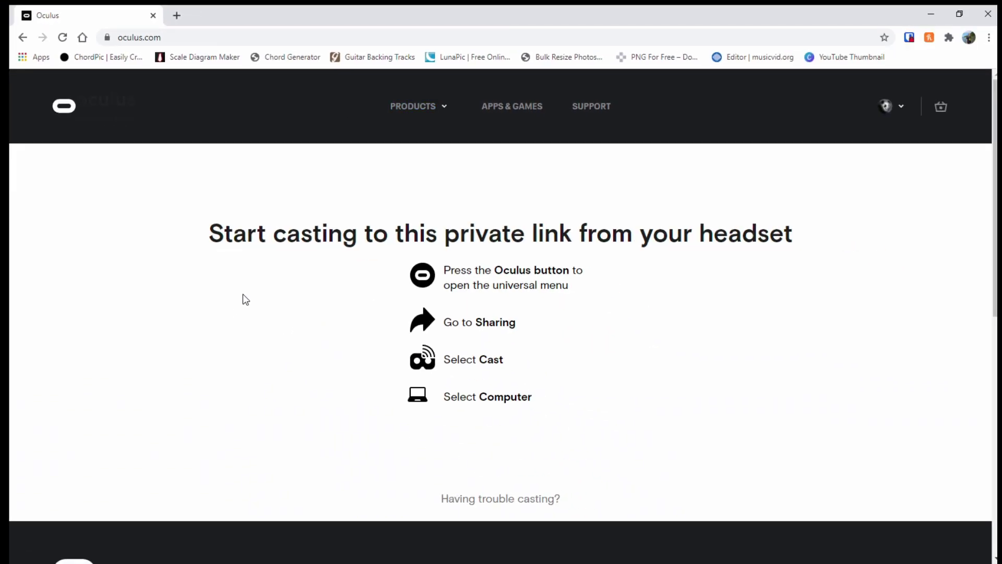
Scroll the casting page, highlight its heading and casting instructions, then clear the selection
{"action": "scroll", "coordinate": [259, 277], "scroll_direction": "down", "scroll_amount": 7}
{"action": "scroll", "coordinate": [259, 270], "scroll_direction": "up", "scroll_amount": 7}
{"action": "scroll", "coordinate": [259, 270], "scroll_direction": "down", "scroll_amount": 6}
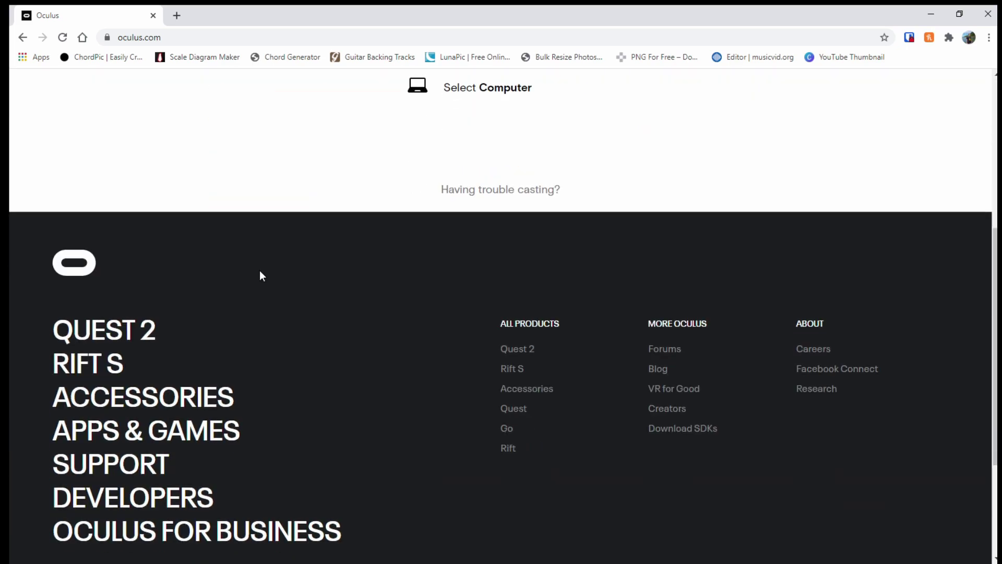
{"action": "scroll", "coordinate": [259, 270], "scroll_direction": "up", "scroll_amount": 6}
{"action": "left_click_drag", "start_coordinate": [553, 401], "coordinate": [183, 192]}
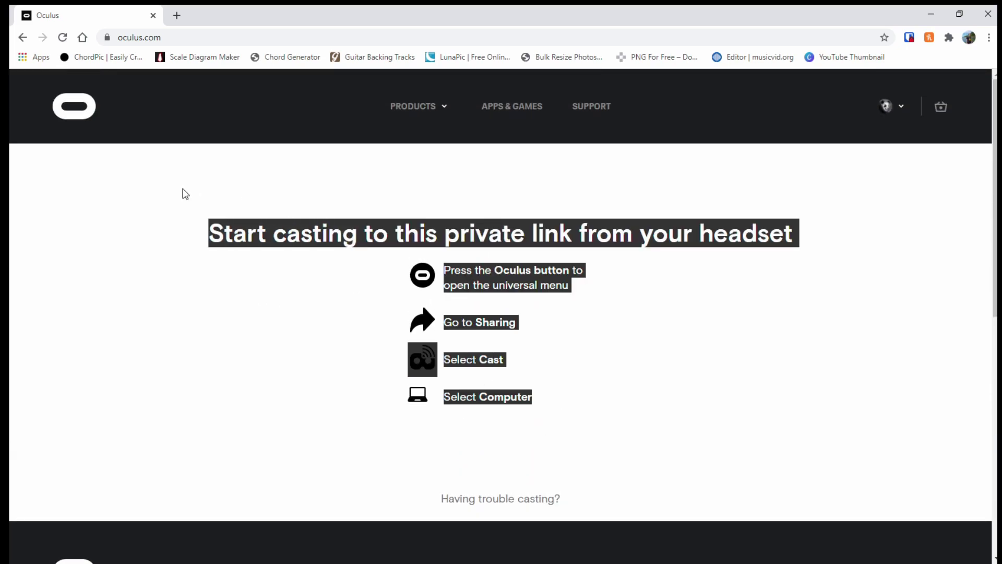
{"action": "left_click", "coordinate": [218, 318]}
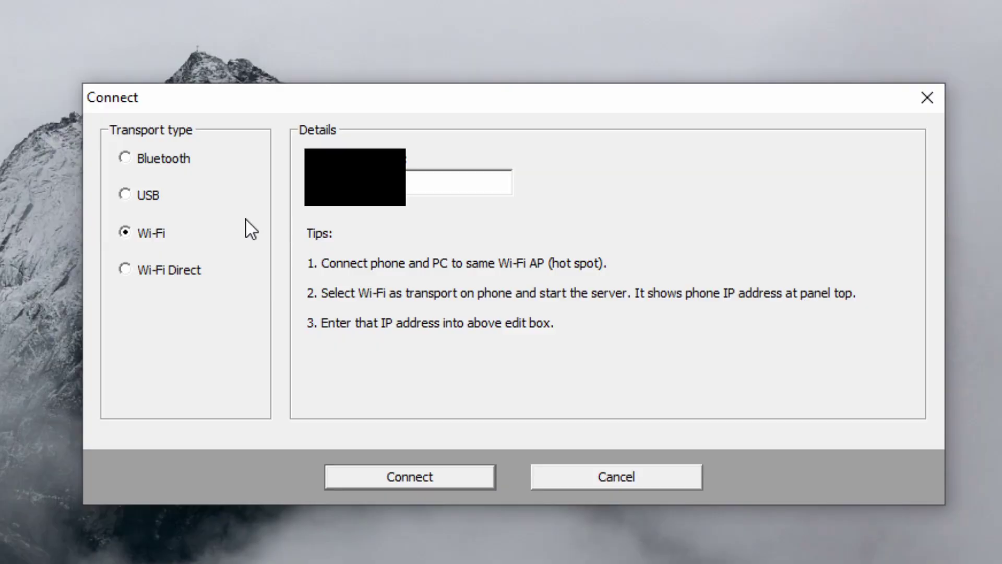
Review the Bluetooth, USB, Wi-Fi and Wi-Fi Direct tips, then reselect Wi-Fi as transport
{"action": "left_click", "coordinate": [130, 156]}
{"action": "left_click", "coordinate": [133, 196]}
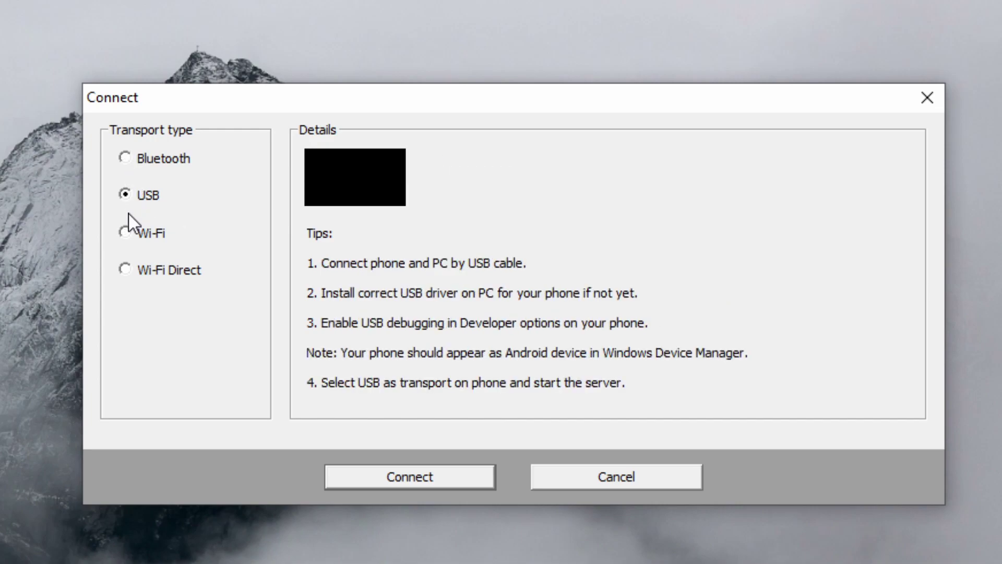
{"action": "left_click", "coordinate": [130, 234]}
{"action": "left_click", "coordinate": [135, 273]}
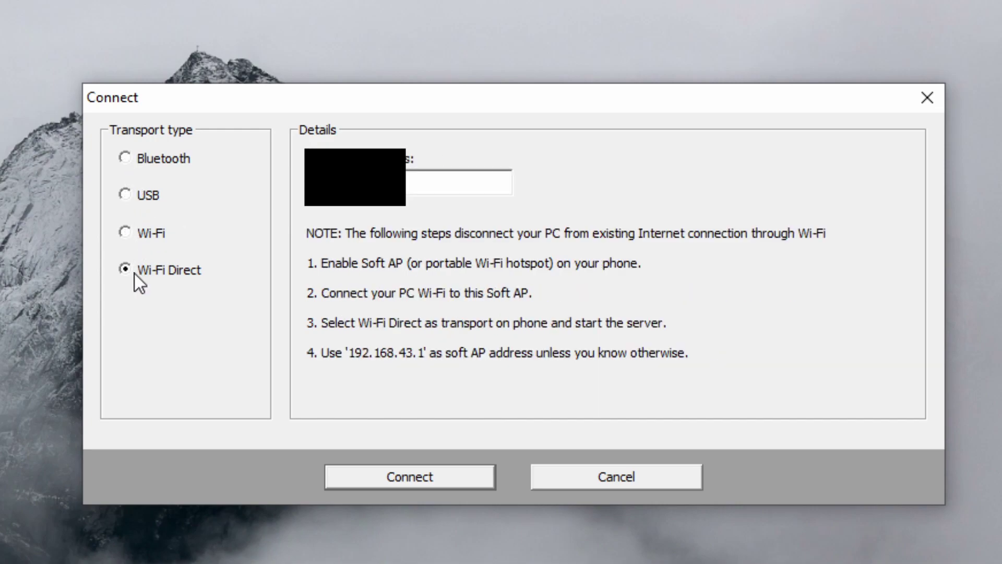
{"action": "left_click", "coordinate": [125, 233]}
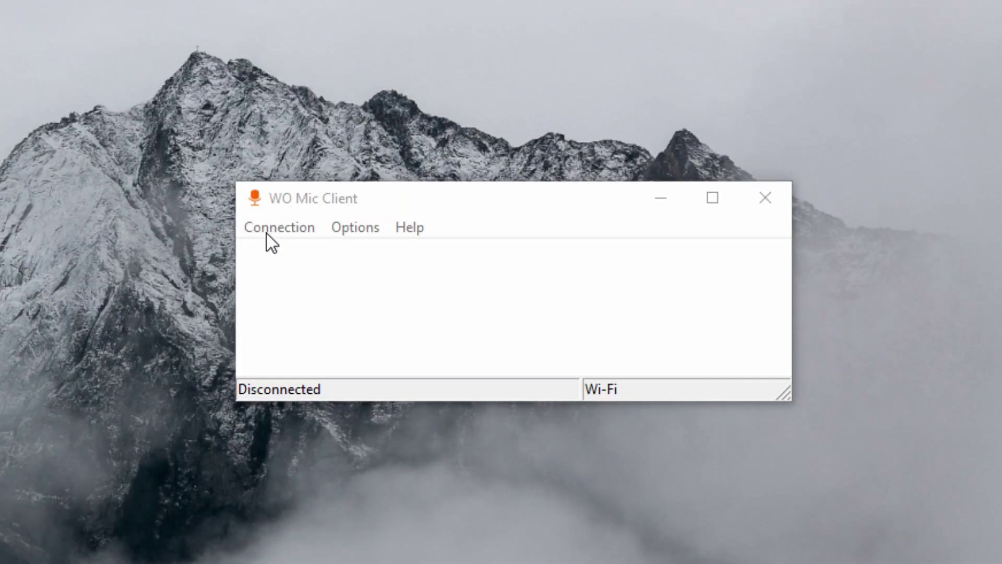
Use Connection > Connect... to connect WO Mic to the phone over Wi-Fi
{"action": "left_click", "coordinate": [275, 228]}
{"action": "left_click", "coordinate": [278, 254]}
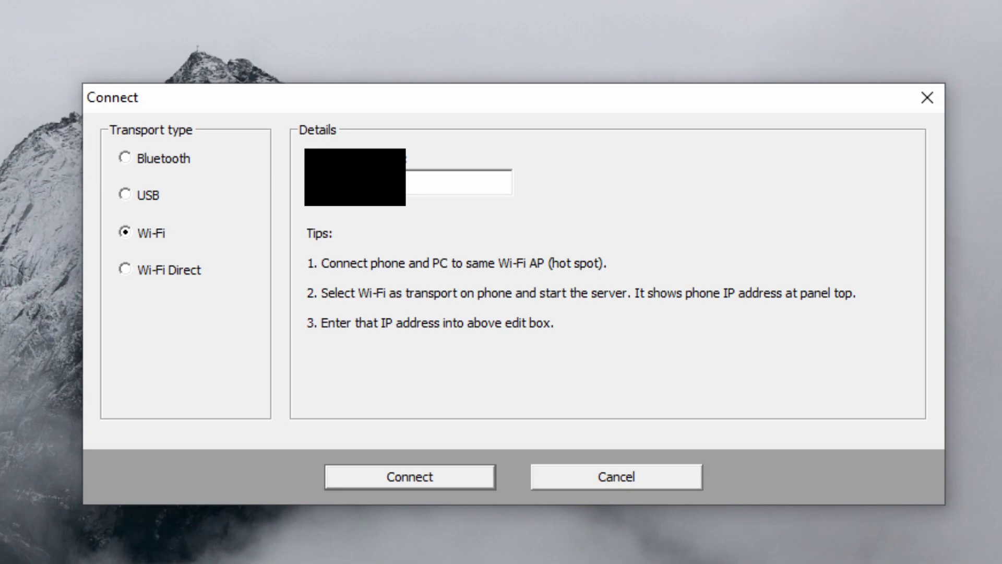
{"action": "left_click", "coordinate": [424, 474]}
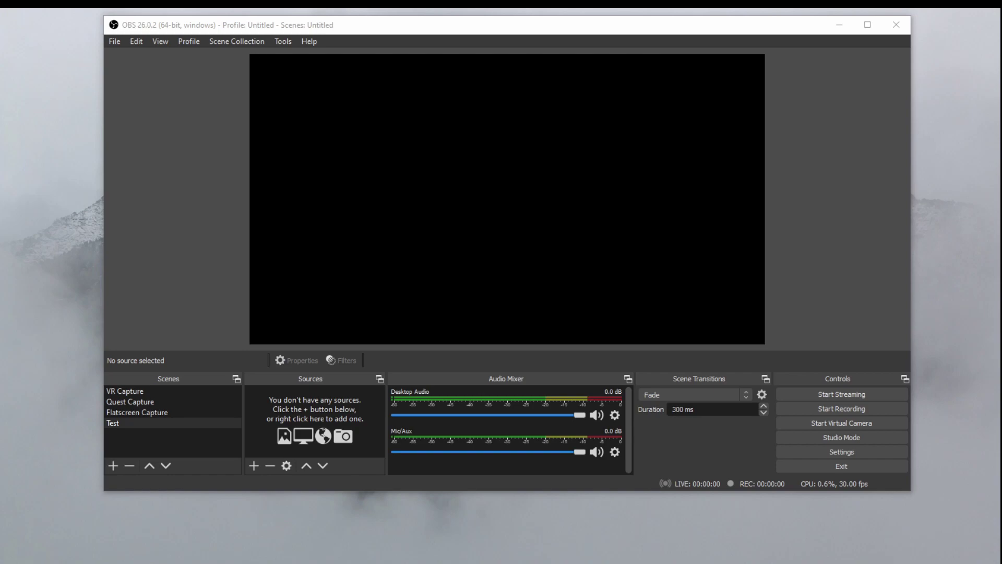
Add Window Capture 2 capturing '[chrome.exe]: Oculus - Google Chrome' to the Test scene
{"action": "left_click", "coordinate": [254, 465]}
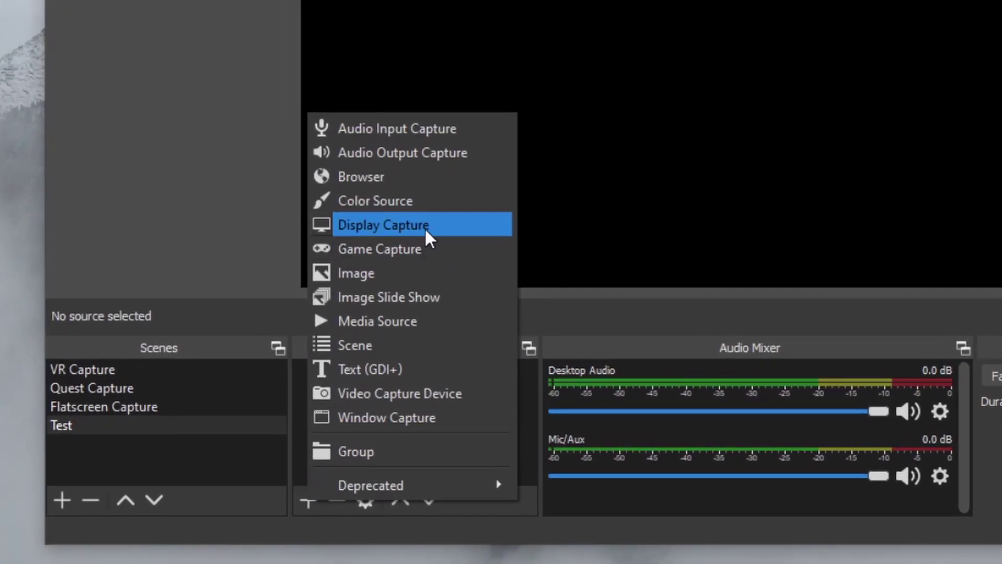
{"action": "left_click", "coordinate": [377, 417]}
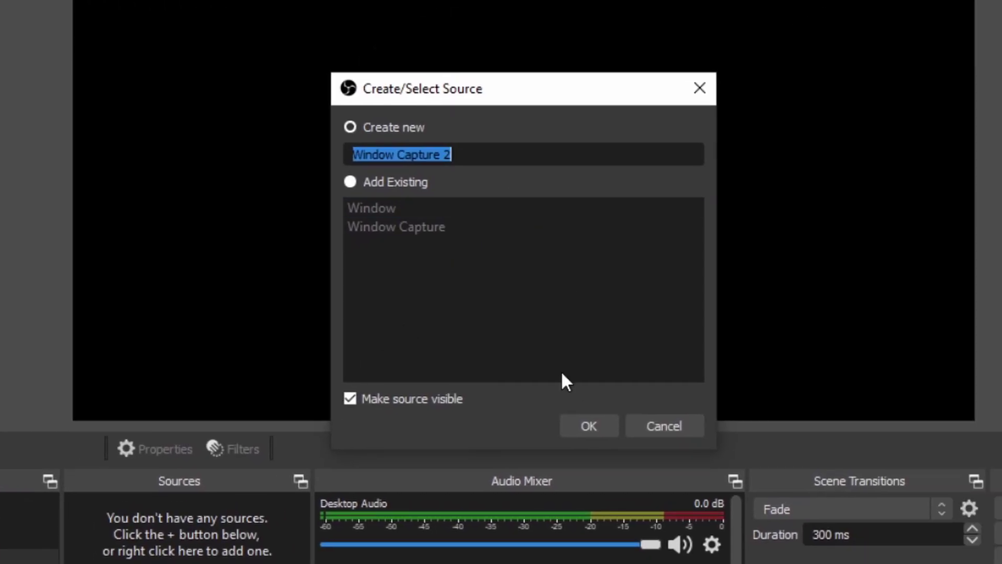
{"action": "left_click", "coordinate": [577, 426]}
{"action": "left_click", "coordinate": [464, 411]}
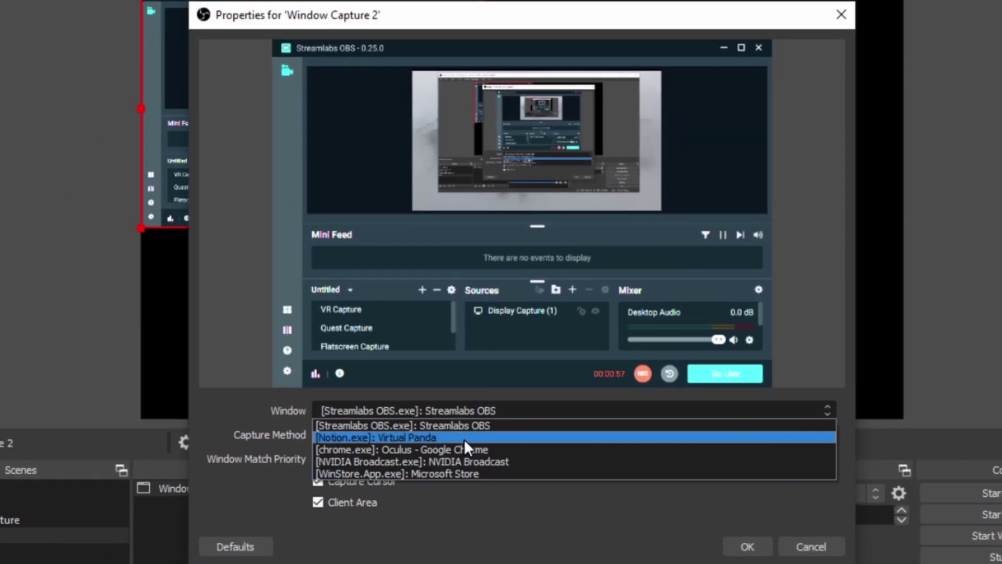
{"action": "left_click", "coordinate": [463, 449]}
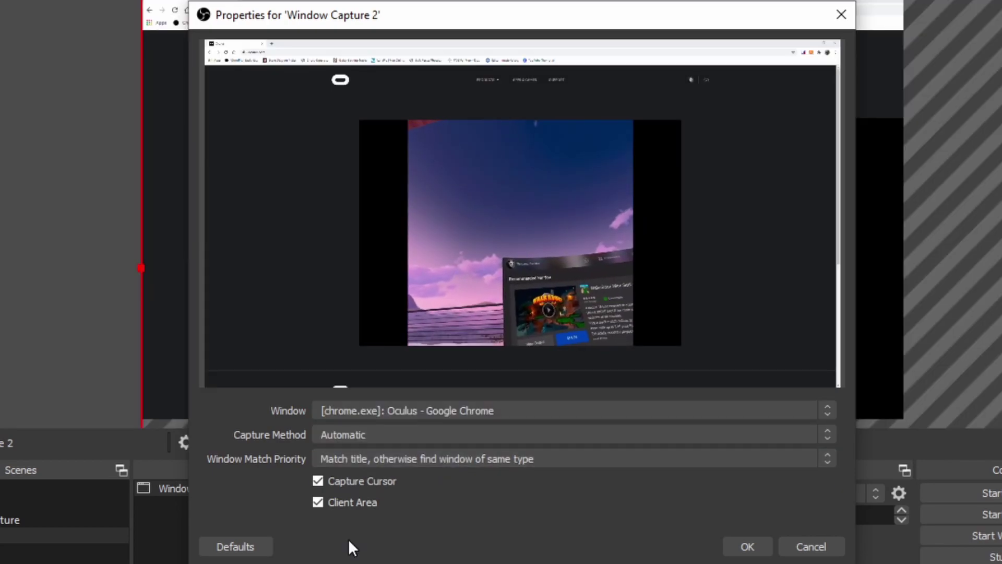
{"action": "left_click", "coordinate": [766, 545]}
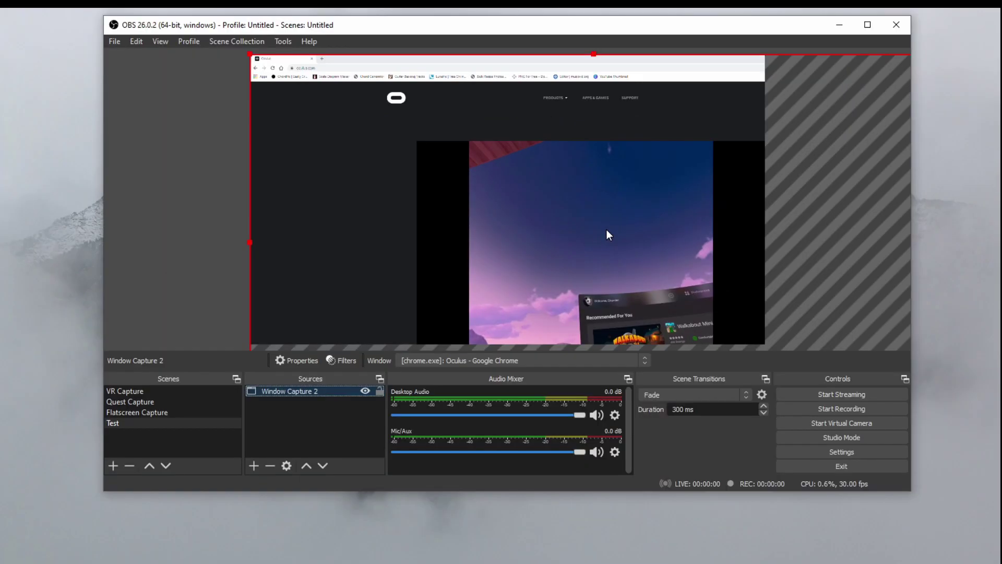
Apply Transform > Fit to screen to the Window Capture 2 source
{"action": "right_click", "coordinate": [606, 231]}
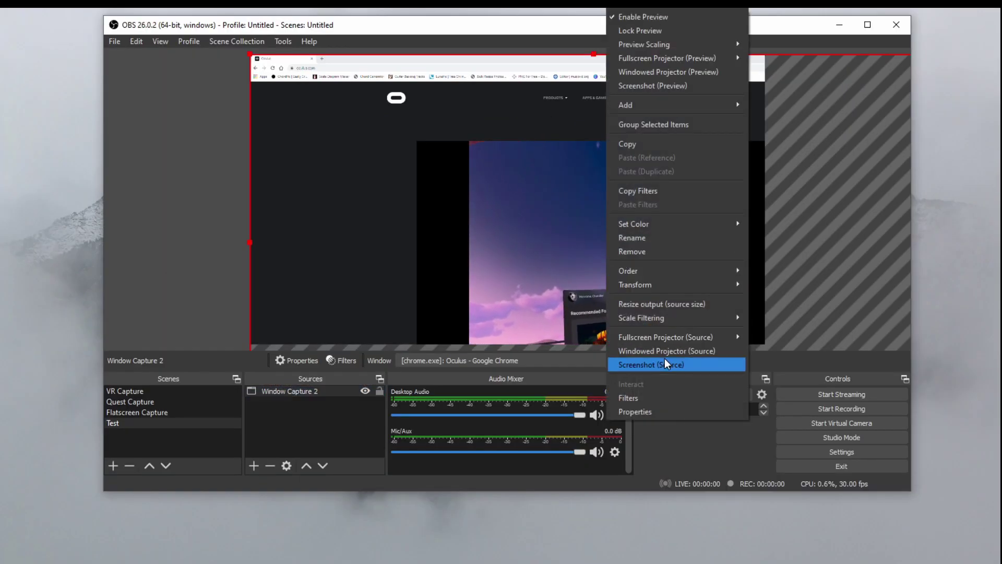
{"action": "mouse_move", "coordinate": [655, 287]}
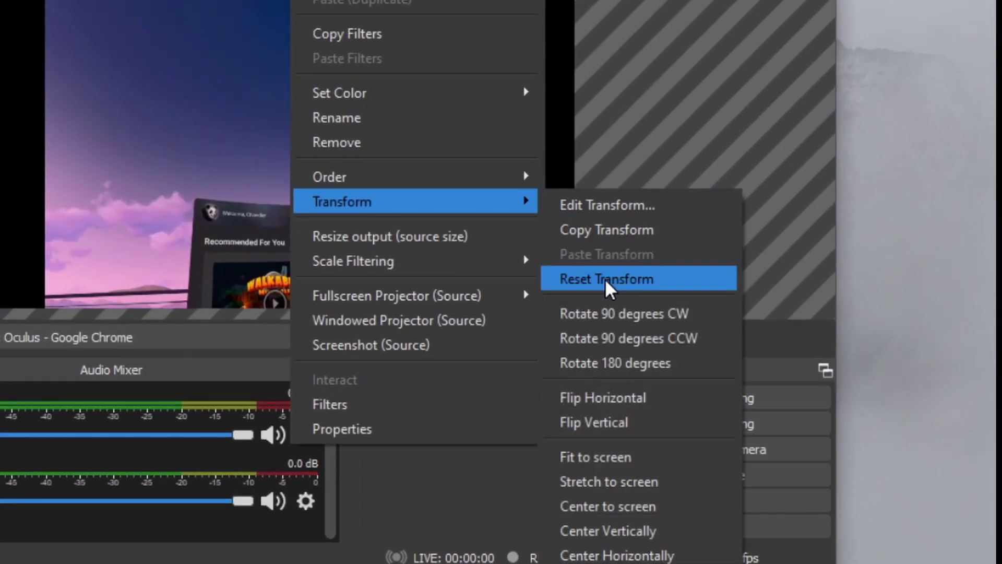
{"action": "left_click", "coordinate": [587, 462]}
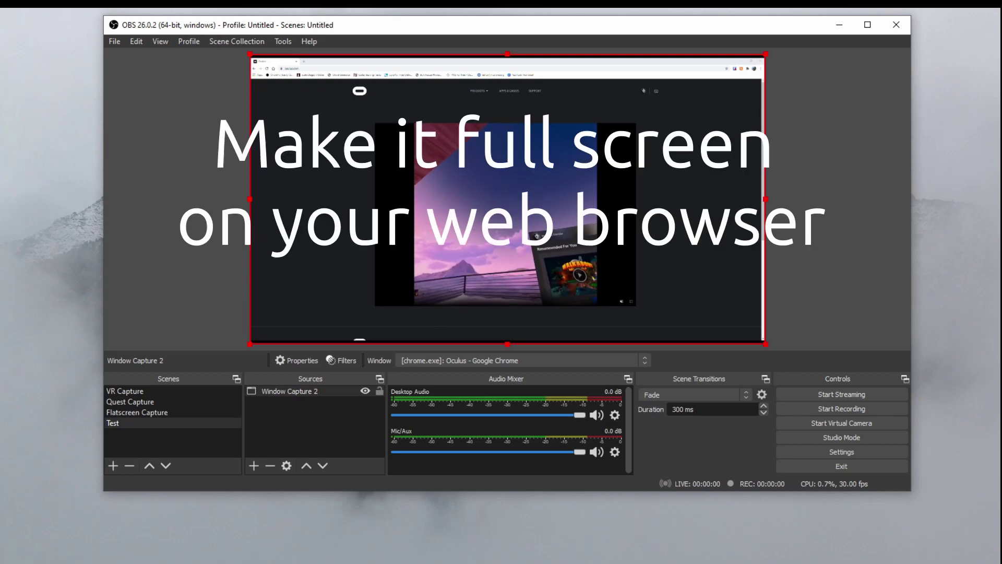
Make the cast video full screen and enlarge the capture past the canvas edges
{"action": "key", "text": "f"}
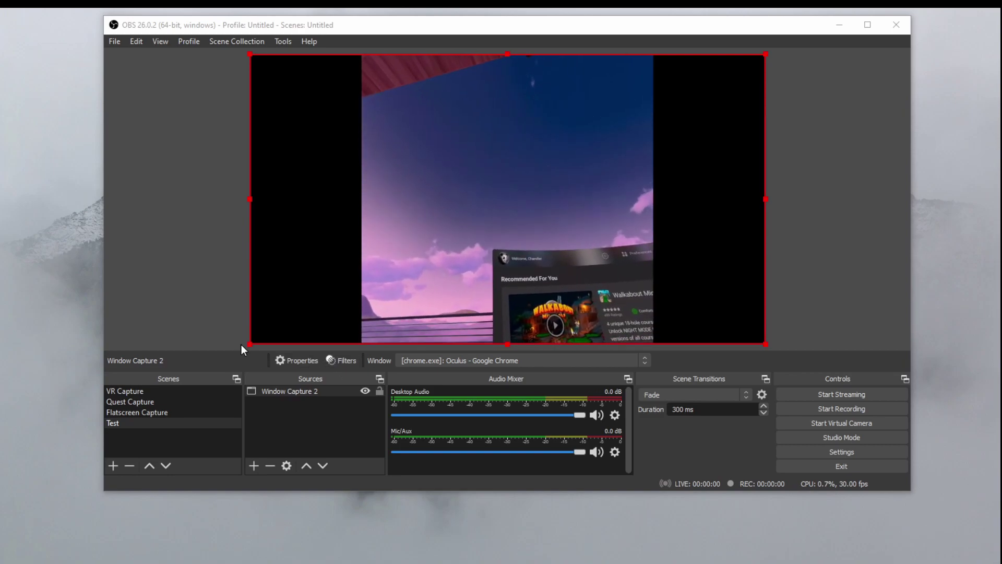
{"action": "left_click_drag", "start_coordinate": [242, 348], "coordinate": [93, 414]}
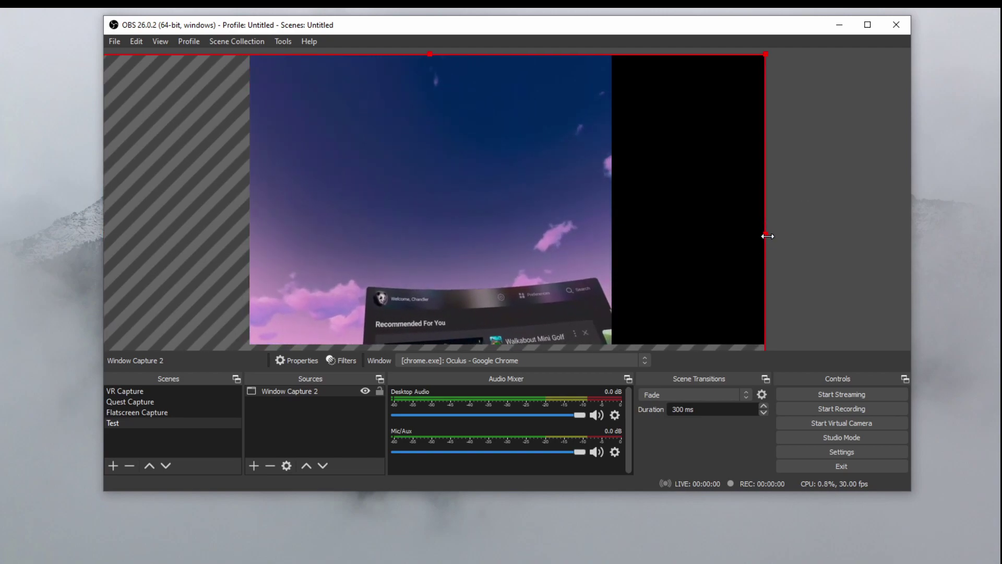
{"action": "mouse_move", "coordinate": [767, 235]}
{"action": "left_mouse_down"}
{"action": "mouse_move", "coordinate": [894, 224]}
{"action": "mouse_move", "coordinate": [728, 240]}
{"action": "mouse_move", "coordinate": [785, 240]}
{"action": "mouse_move", "coordinate": [761, 244]}
{"action": "left_mouse_up"}
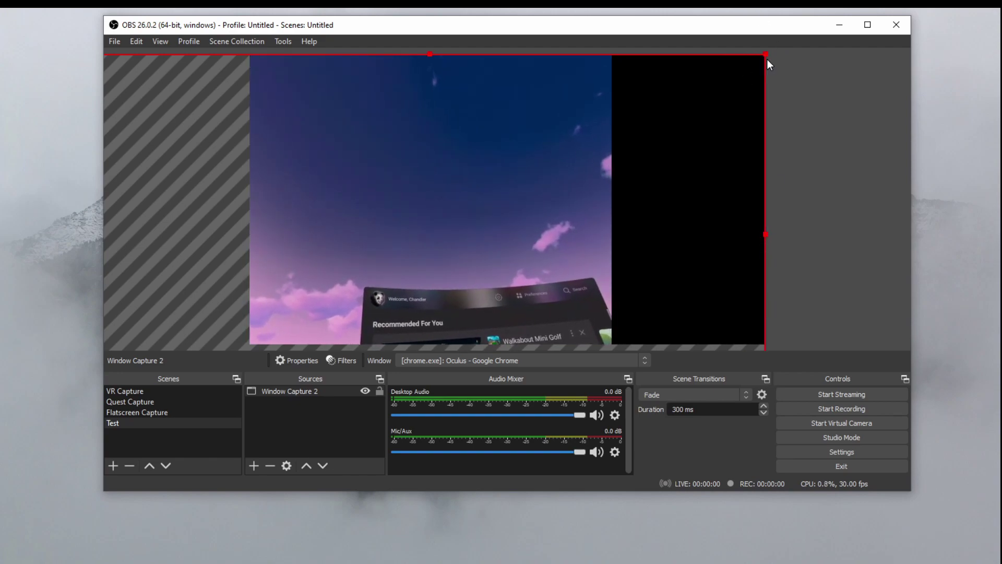
{"action": "left_click_drag", "start_coordinate": [764, 57], "coordinate": [945, 8]}
{"action": "left_click_drag", "start_coordinate": [563, 243], "coordinate": [84, 78]}
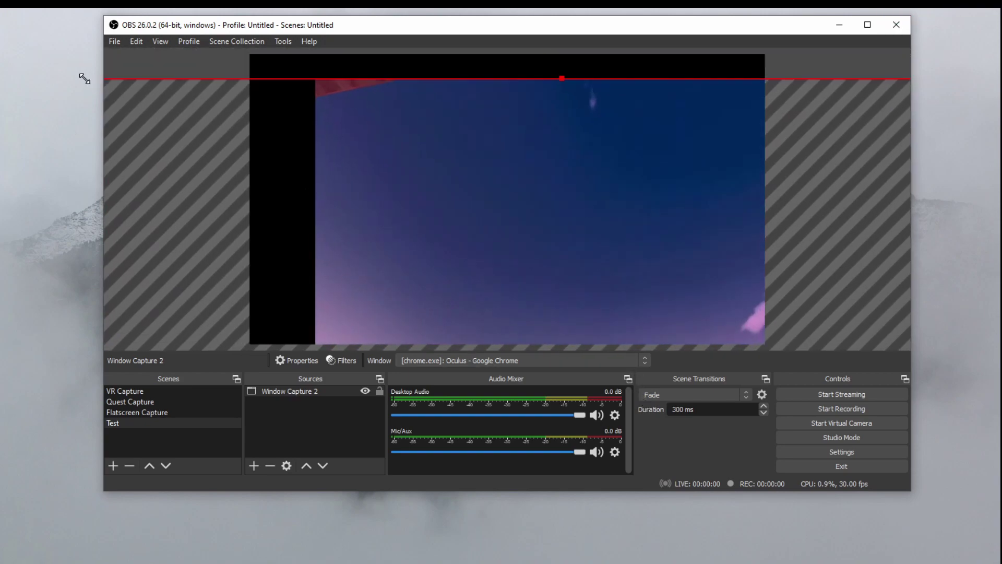
Shift the VR picture up and left until it nearly fills the canvas
{"action": "left_click_drag", "start_coordinate": [565, 237], "coordinate": [661, 310]}
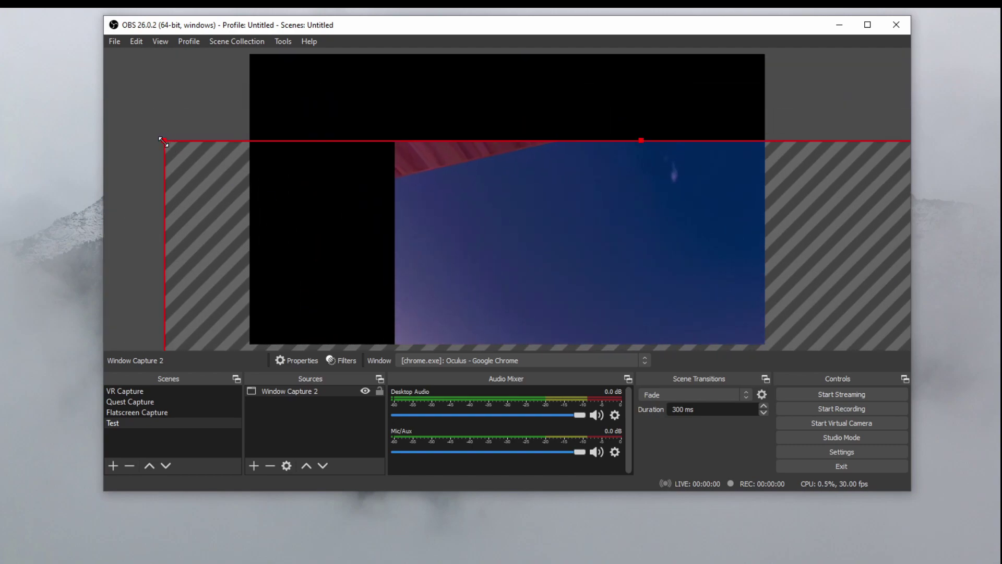
{"action": "left_click_drag", "start_coordinate": [161, 140], "coordinate": [112, 101]}
{"action": "left_click_drag", "start_coordinate": [577, 249], "coordinate": [685, 314]}
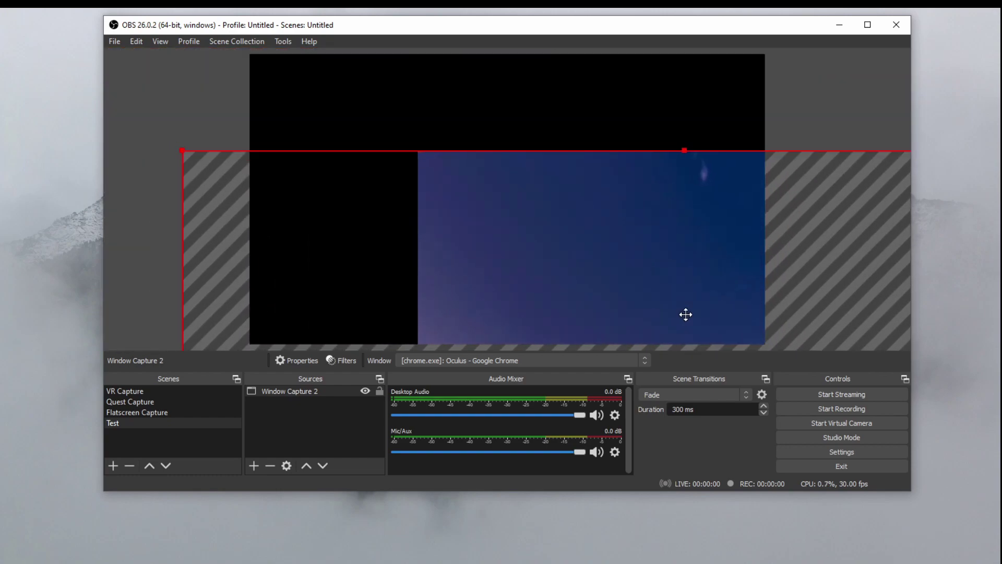
{"action": "left_click", "coordinate": [181, 150]}
{"action": "left_click_drag", "start_coordinate": [579, 245], "coordinate": [547, 183]}
Center the Quest capture vertically with Transform > Center Vertically
{"action": "right_click", "coordinate": [528, 194]}
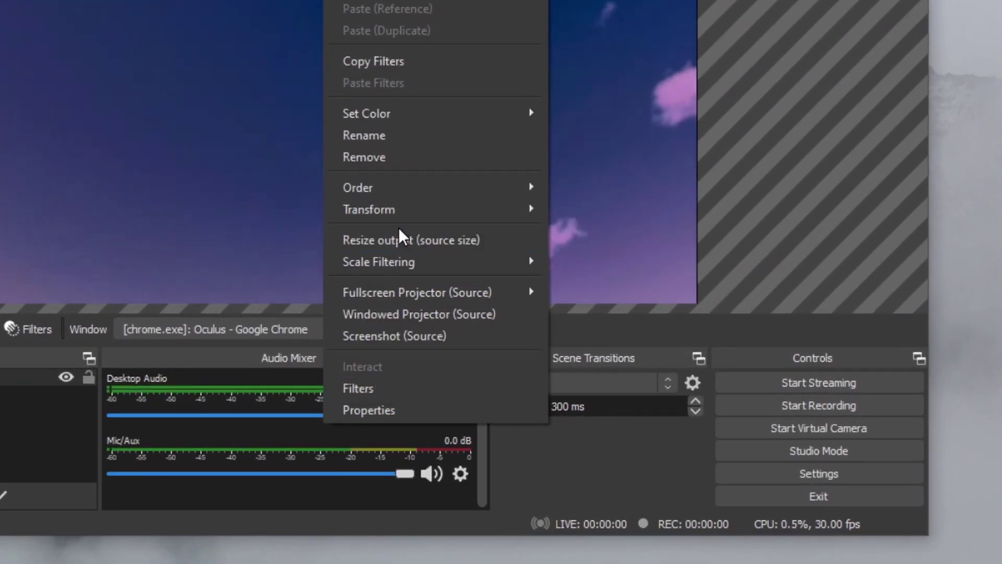
{"action": "mouse_move", "coordinate": [579, 286]}
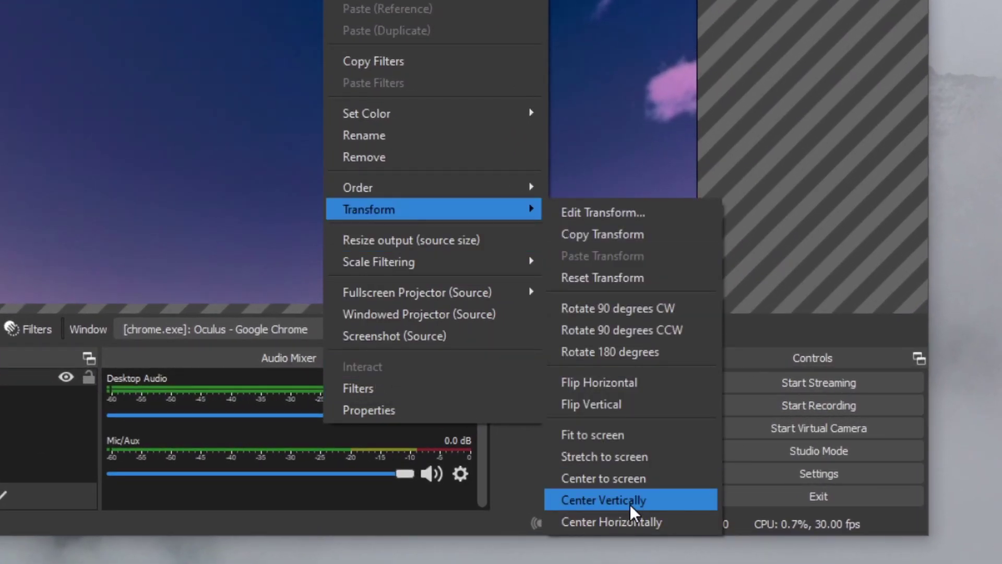
{"action": "left_click", "coordinate": [630, 504]}
Center the Quest capture horizontally with Transform > Center Horizontally
{"action": "right_click", "coordinate": [384, 126]}
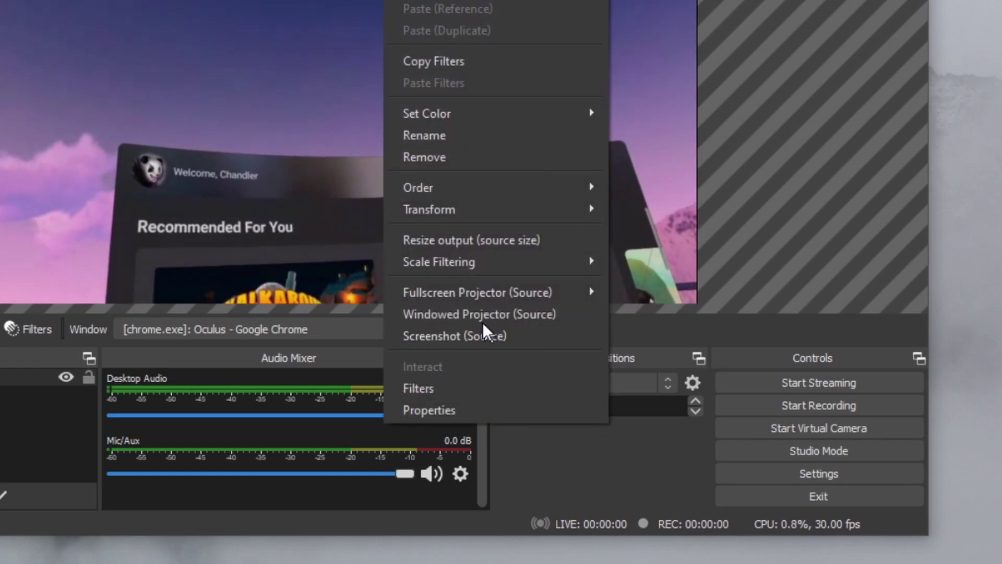
{"action": "mouse_move", "coordinate": [502, 210]}
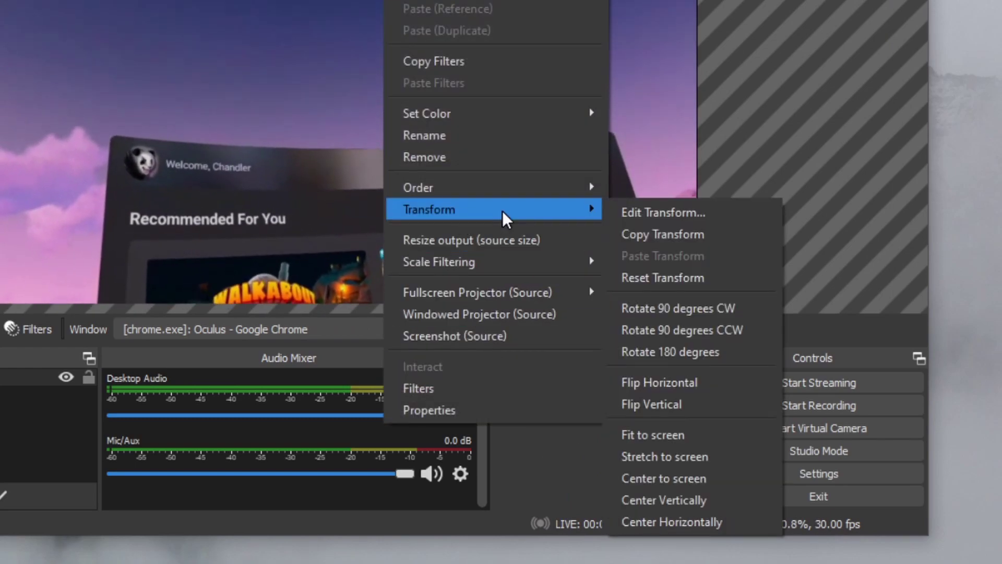
{"action": "left_click", "coordinate": [704, 519]}
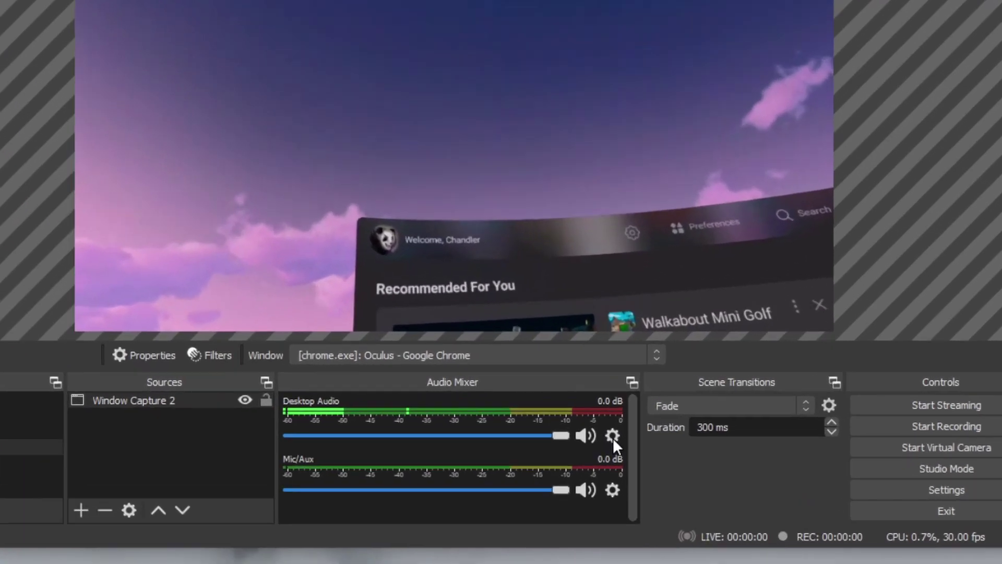
In Desktop Audio Properties, select the VG271U (NVIDIA High Definition Audio) device
{"action": "left_click", "coordinate": [615, 415]}
{"action": "left_click", "coordinate": [652, 395]}
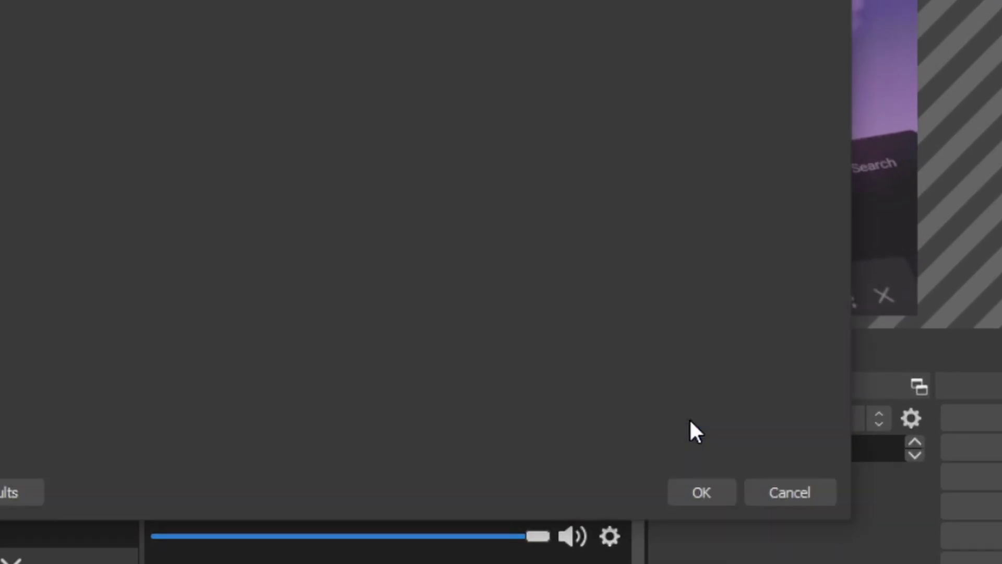
{"action": "left_click", "coordinate": [267, 28]}
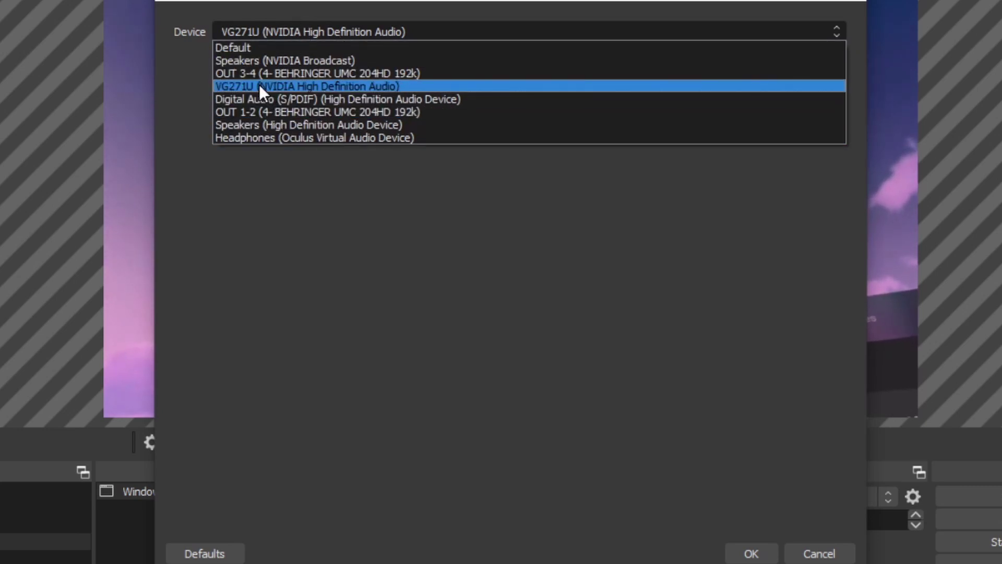
{"action": "left_click", "coordinate": [259, 86]}
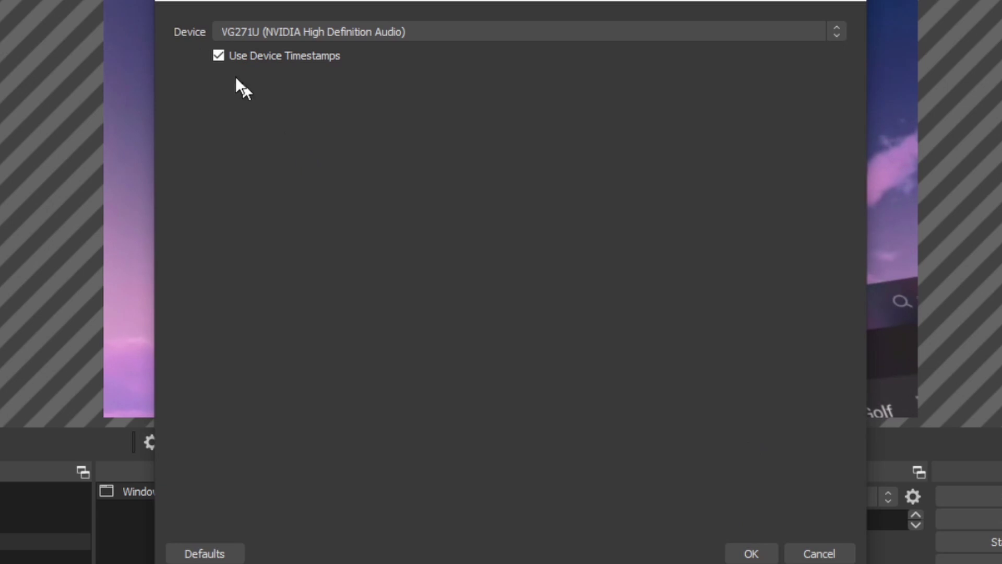
{"action": "left_click", "coordinate": [749, 553]}
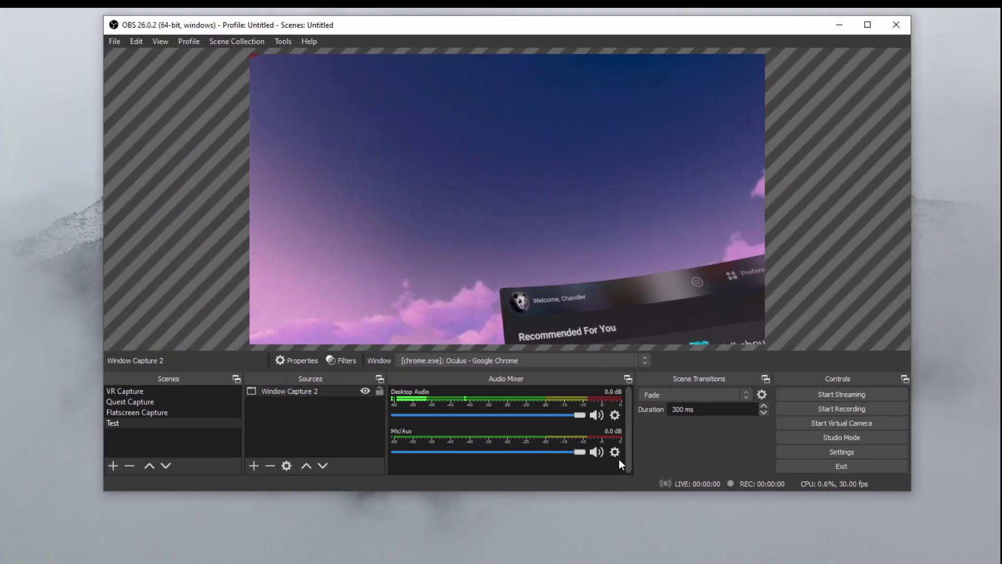
{"action": "left_click", "coordinate": [614, 450]}
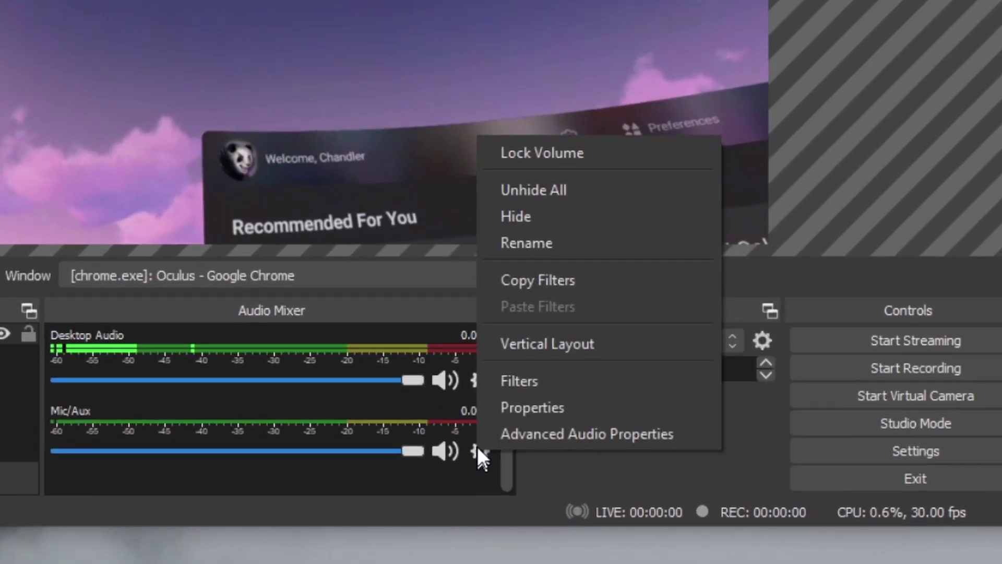
{"action": "left_click", "coordinate": [535, 407]}
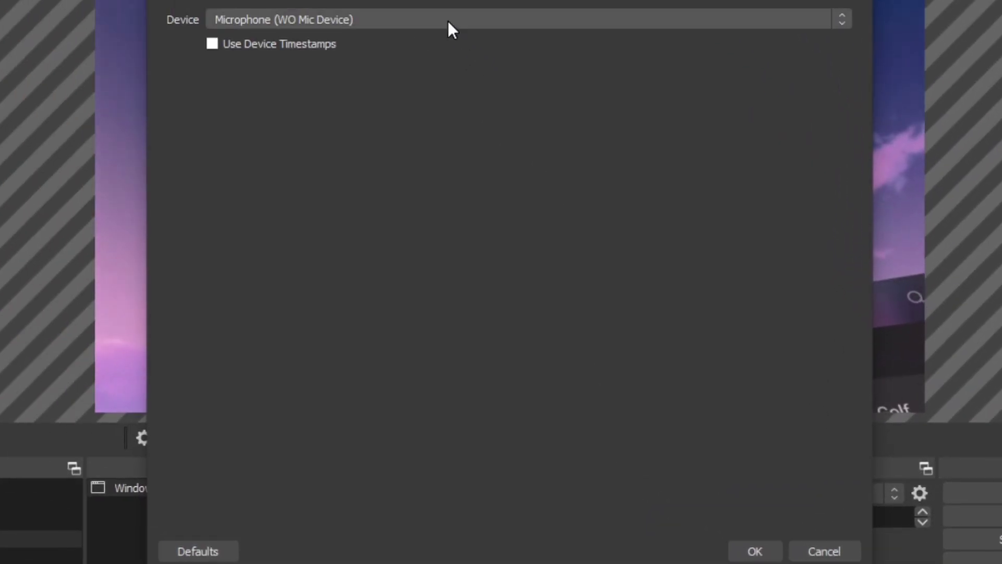
{"action": "left_click", "coordinate": [448, 21]}
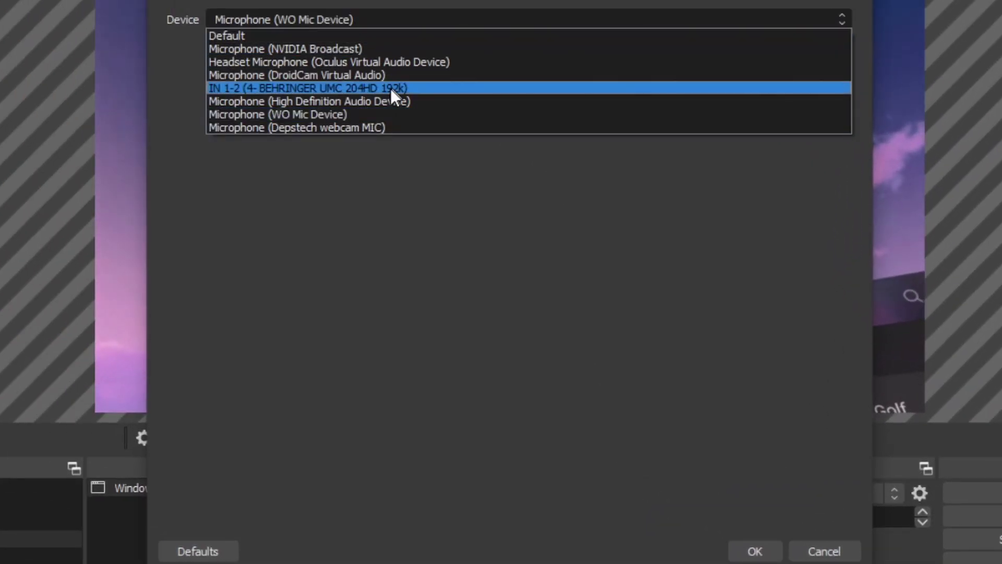
{"action": "left_click", "coordinate": [385, 113]}
{"action": "left_click", "coordinate": [755, 551]}
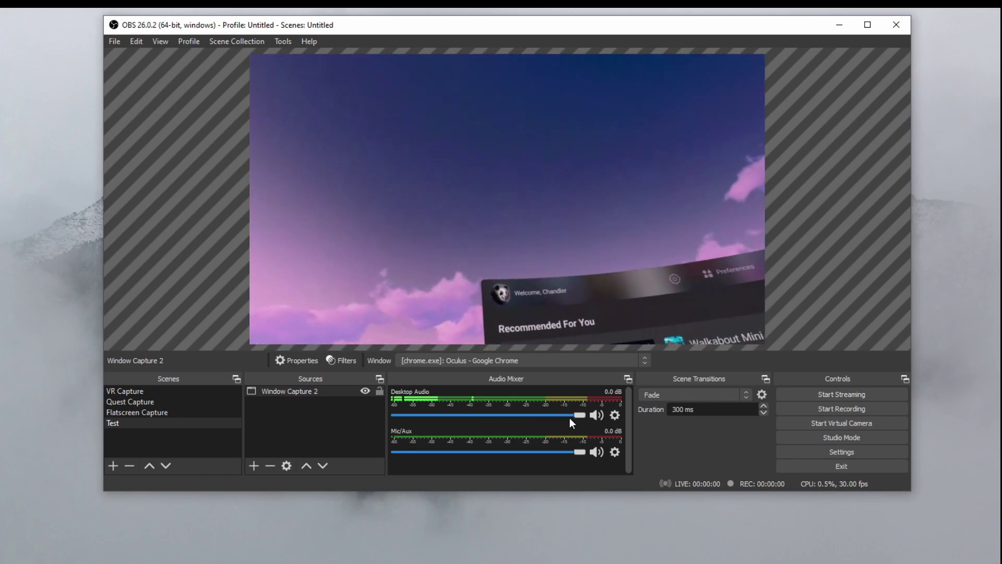
Drag the mixer sliders so Desktop Audio reads -5.0 dB and Mic/Aux -3.8 dB
{"action": "left_click_drag", "start_coordinate": [579, 414], "coordinate": [541, 416]}
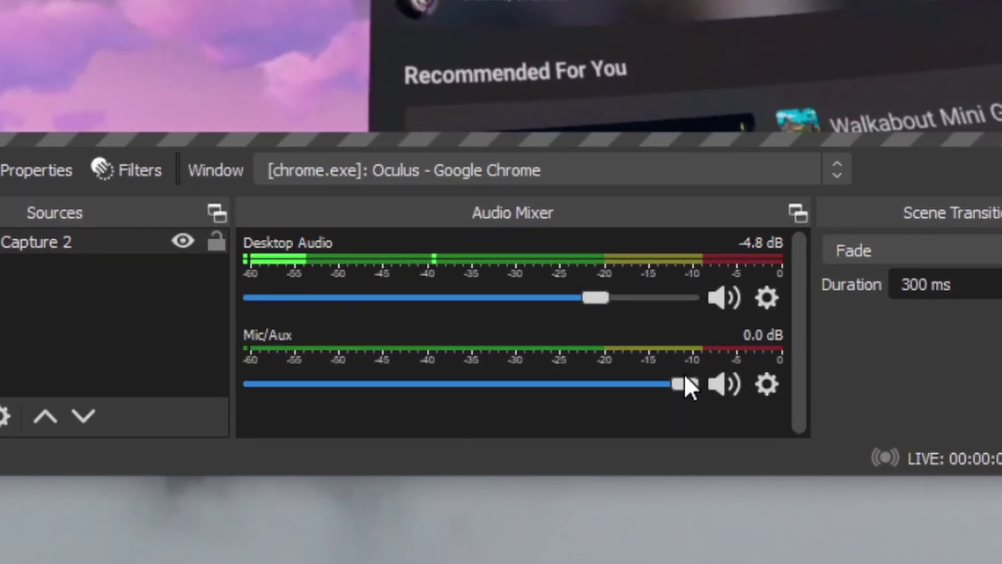
{"action": "left_click_drag", "start_coordinate": [676, 390], "coordinate": [594, 380]}
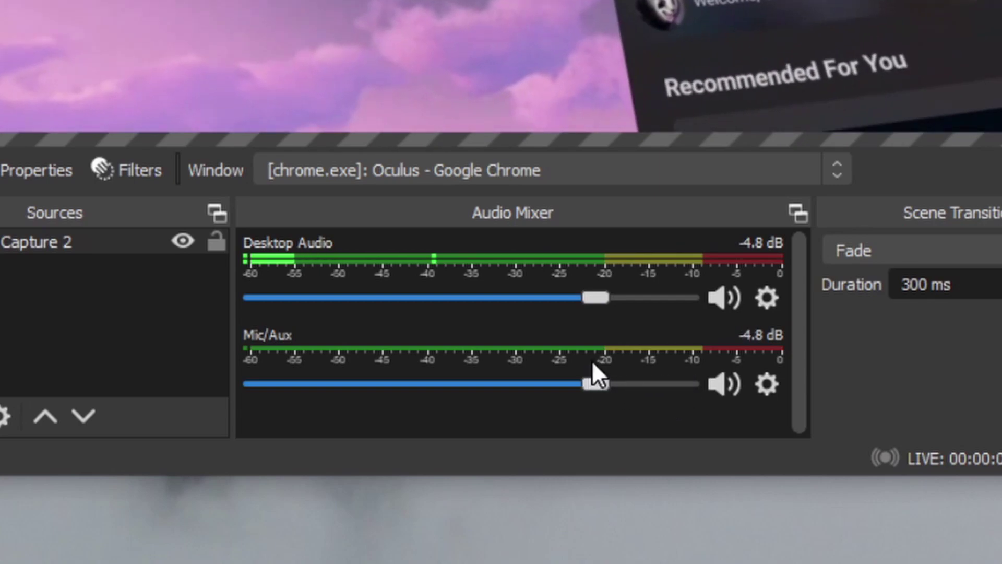
{"action": "mouse_move", "coordinate": [591, 384]}
{"action": "left_mouse_down"}
{"action": "mouse_move", "coordinate": [653, 389]}
{"action": "mouse_move", "coordinate": [610, 385]}
{"action": "left_mouse_up"}
{"action": "mouse_move", "coordinate": [606, 298]}
{"action": "left_mouse_down"}
{"action": "mouse_move", "coordinate": [676, 296]}
{"action": "mouse_move", "coordinate": [540, 301]}
{"action": "mouse_move", "coordinate": [580, 329]}
{"action": "mouse_move", "coordinate": [593, 302]}
{"action": "left_mouse_up"}
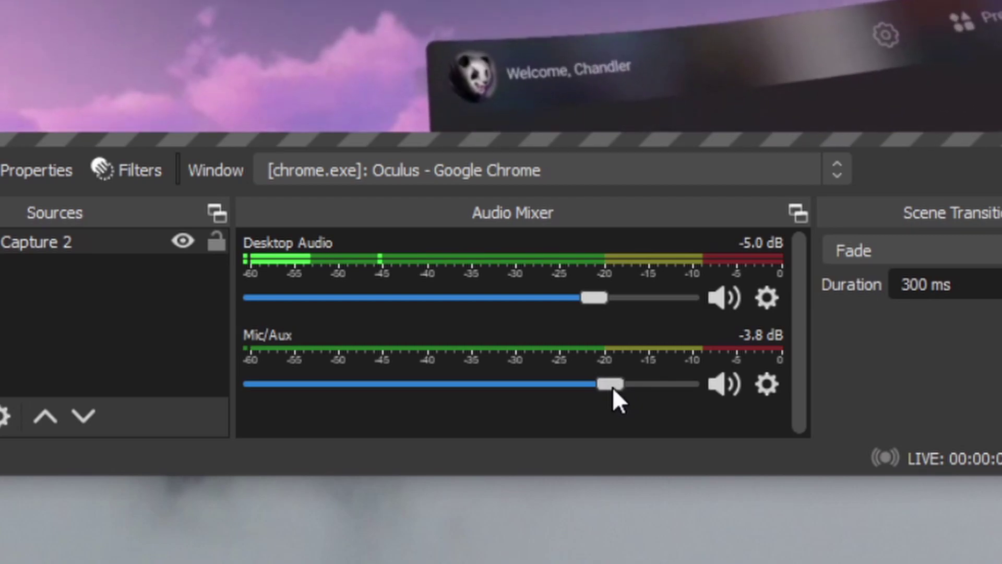
Compare several Mic/Aux and Desktop Audio slider levels, ending at Mic/Aux -5.0 dB and Desktop Audio -6.8 dB
{"action": "left_click_drag", "start_coordinate": [610, 384], "coordinate": [709, 413]}
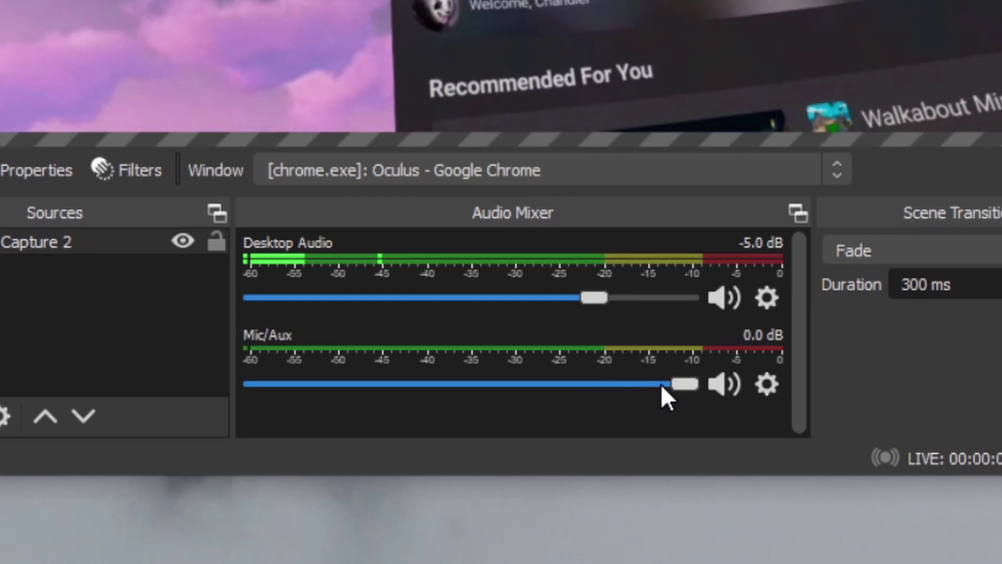
{"action": "left_click_drag", "start_coordinate": [660, 384], "coordinate": [602, 396]}
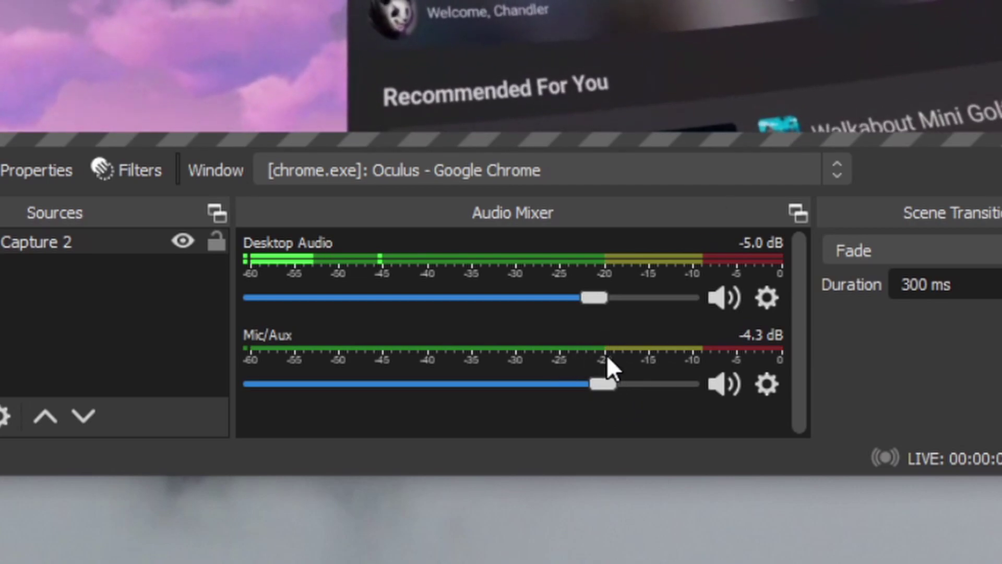
{"action": "left_click_drag", "start_coordinate": [585, 290], "coordinate": [603, 336]}
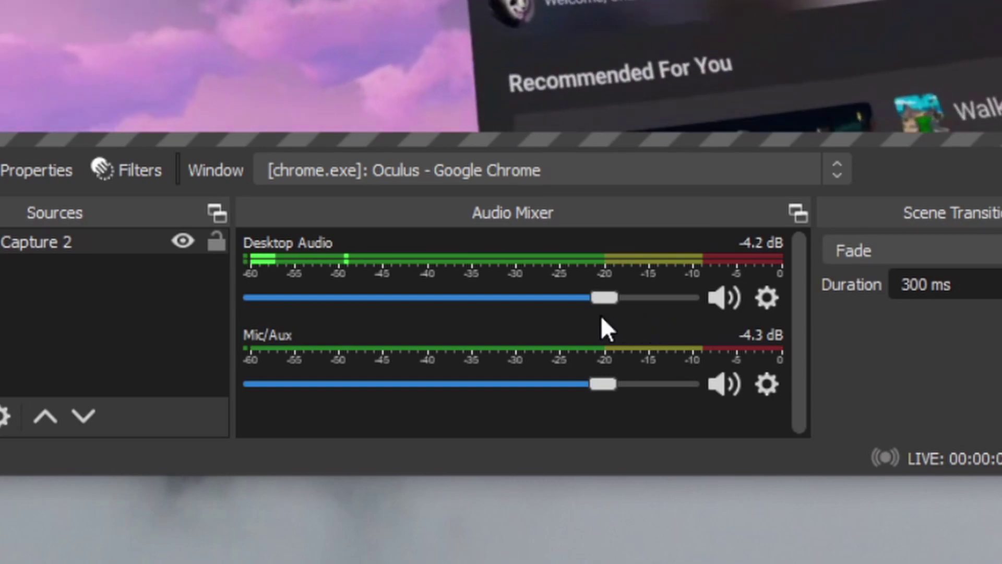
{"action": "left_click_drag", "start_coordinate": [605, 387], "coordinate": [568, 385]}
{"action": "left_click_drag", "start_coordinate": [604, 298], "coordinate": [419, 313]}
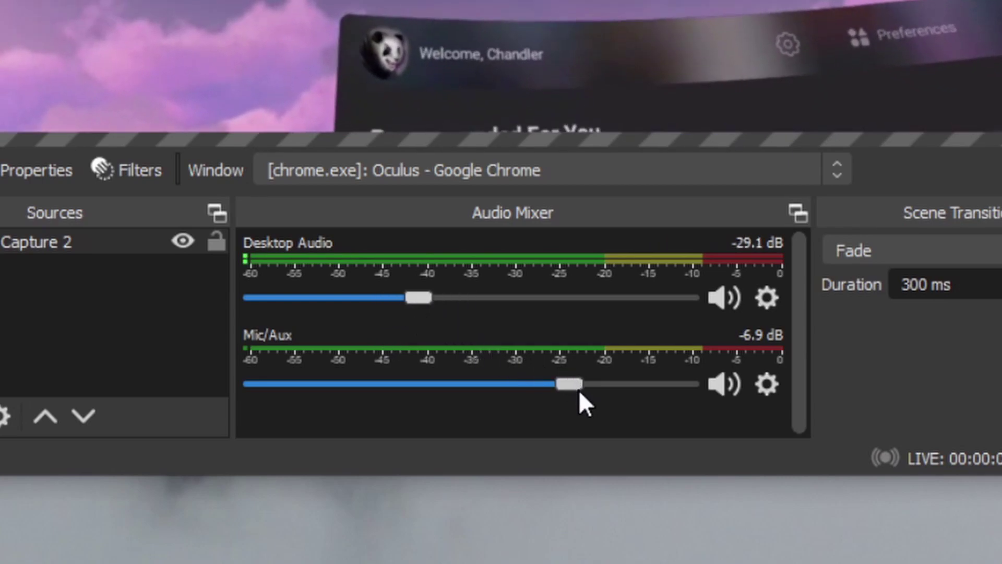
{"action": "left_click_drag", "start_coordinate": [579, 392], "coordinate": [595, 400]}
{"action": "left_click_drag", "start_coordinate": [424, 299], "coordinate": [595, 325]}
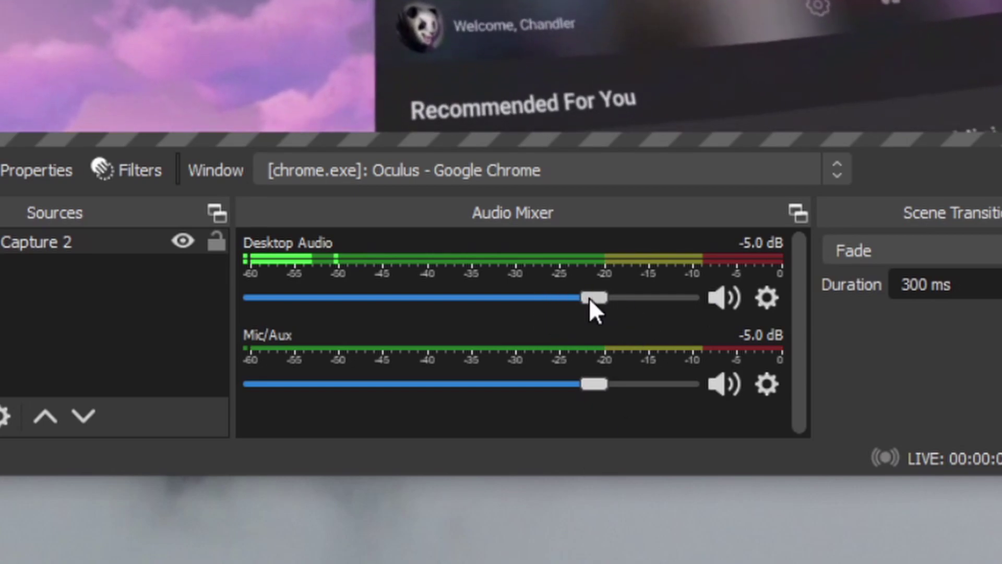
{"action": "left_click_drag", "start_coordinate": [588, 298], "coordinate": [570, 295]}
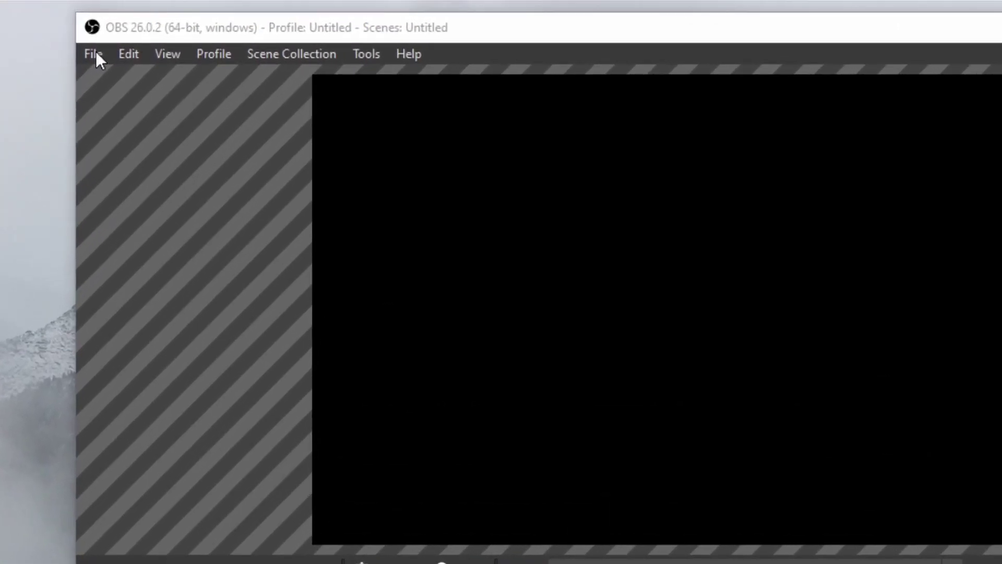
Go to the Recording section of the Output settings via File > Settings
{"action": "left_click", "coordinate": [115, 41]}
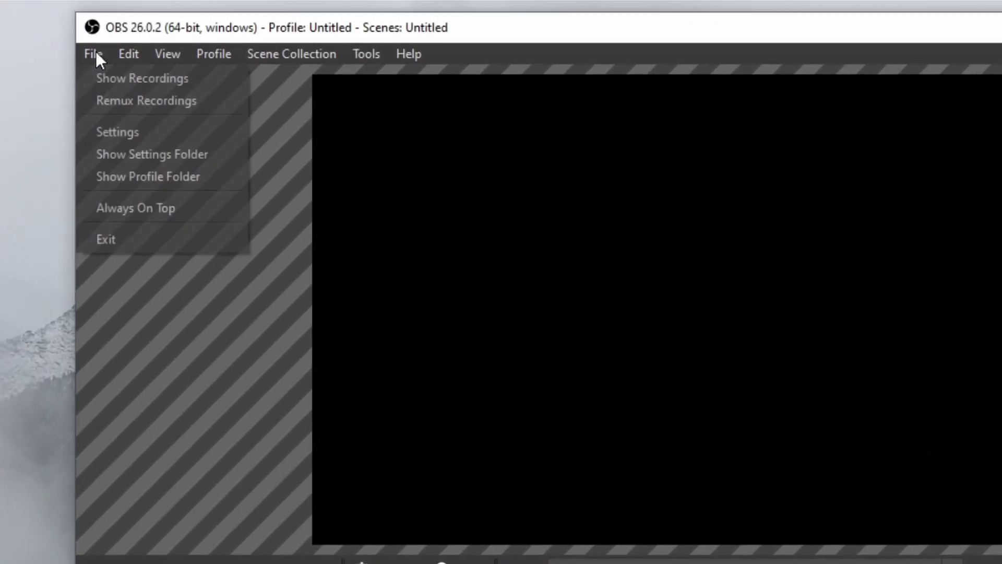
{"action": "left_click", "coordinate": [145, 134]}
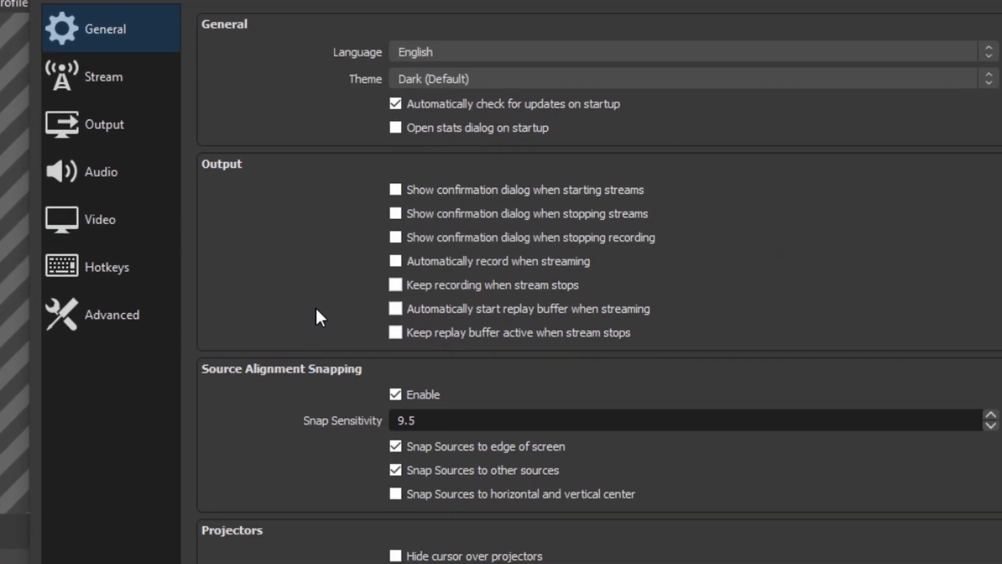
{"action": "left_click", "coordinate": [100, 119]}
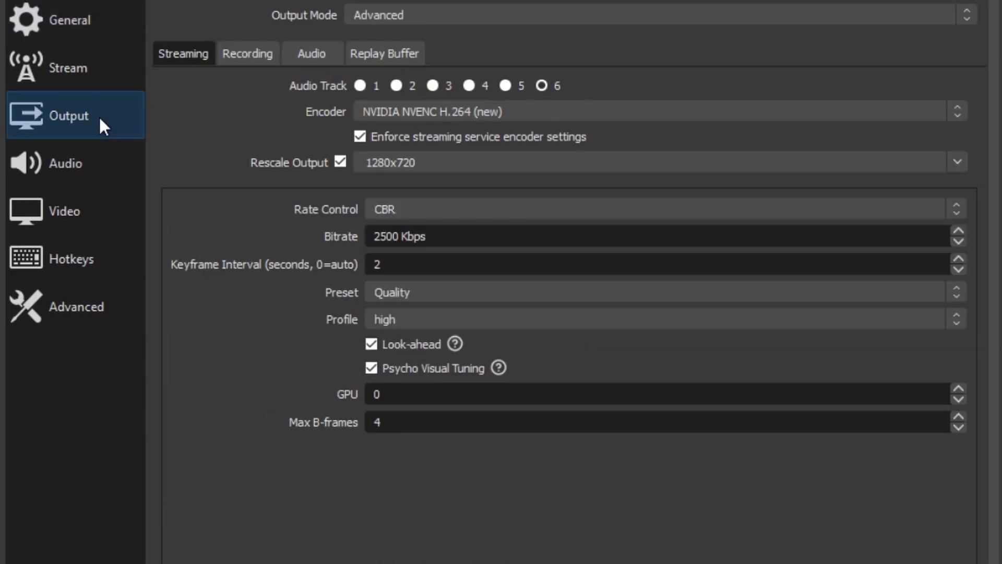
{"action": "left_click", "coordinate": [234, 59]}
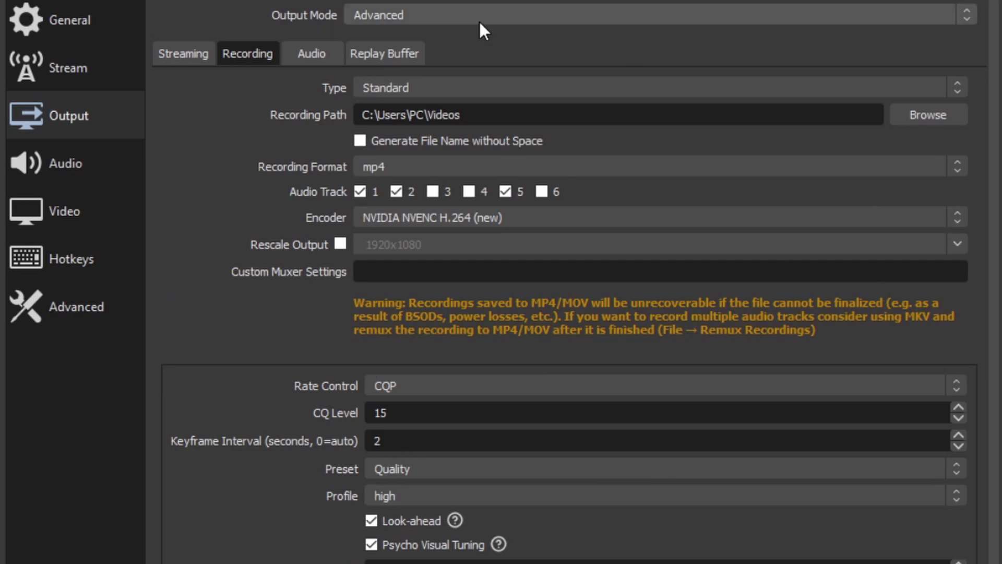
Keep the Advanced output mode and uncheck Audio Track 5 for recordings
{"action": "left_click", "coordinate": [385, 16]}
{"action": "left_click", "coordinate": [386, 17]}
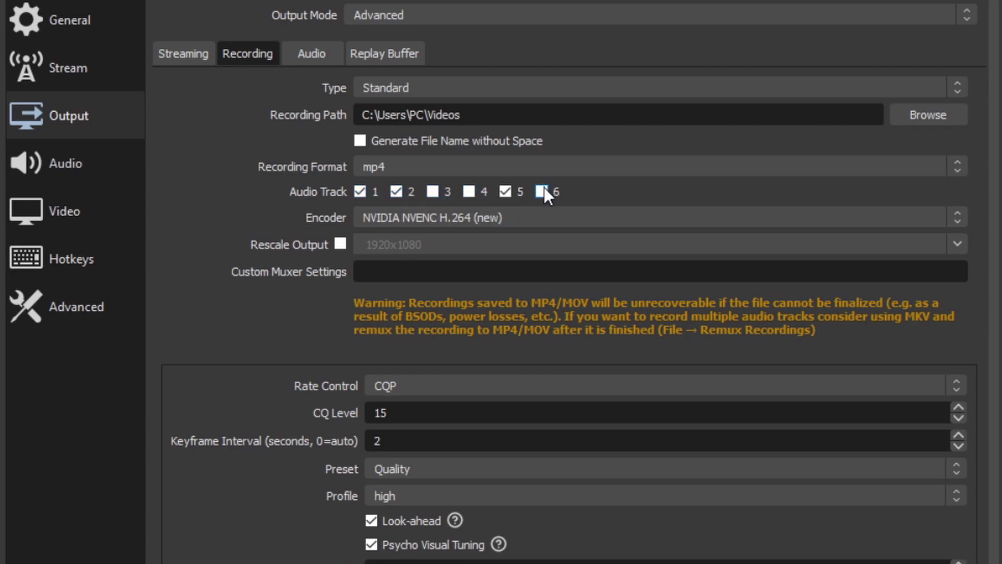
{"action": "left_click", "coordinate": [504, 191]}
Check the Streaming output settings, then open Advanced Audio Properties from the Desktop Audio gear menu
{"action": "left_click", "coordinate": [186, 61]}
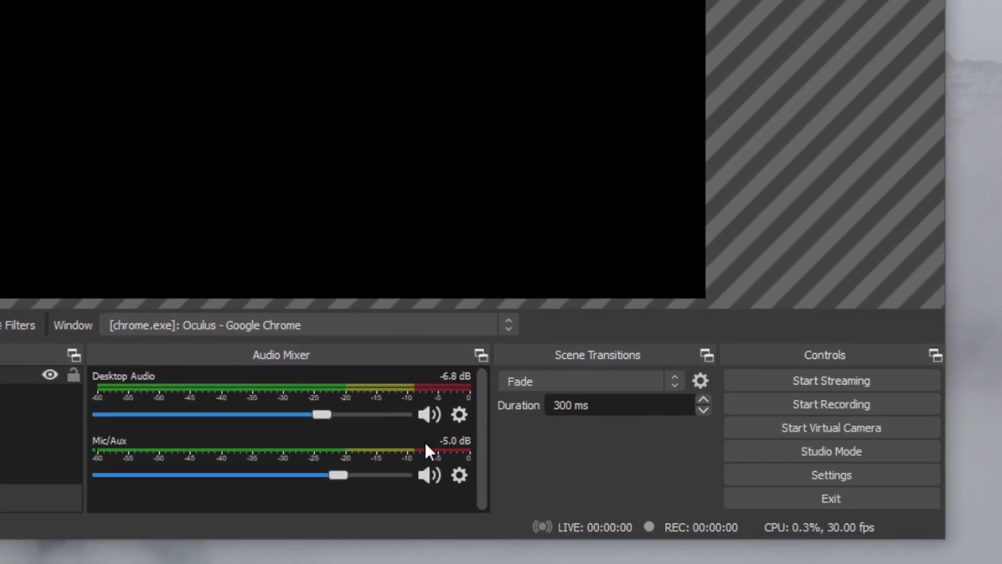
{"action": "left_click", "coordinate": [459, 414]}
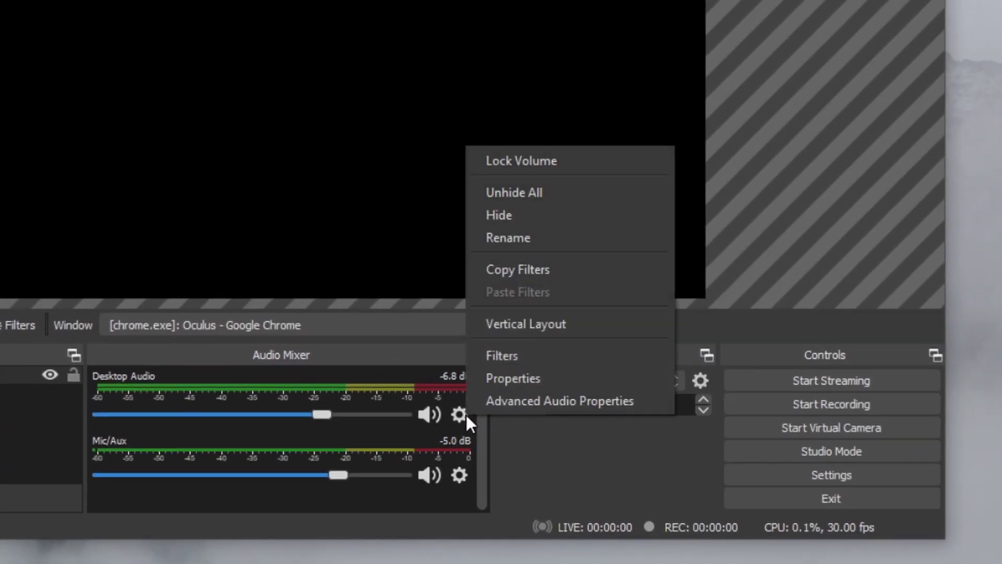
{"action": "left_click", "coordinate": [530, 401]}
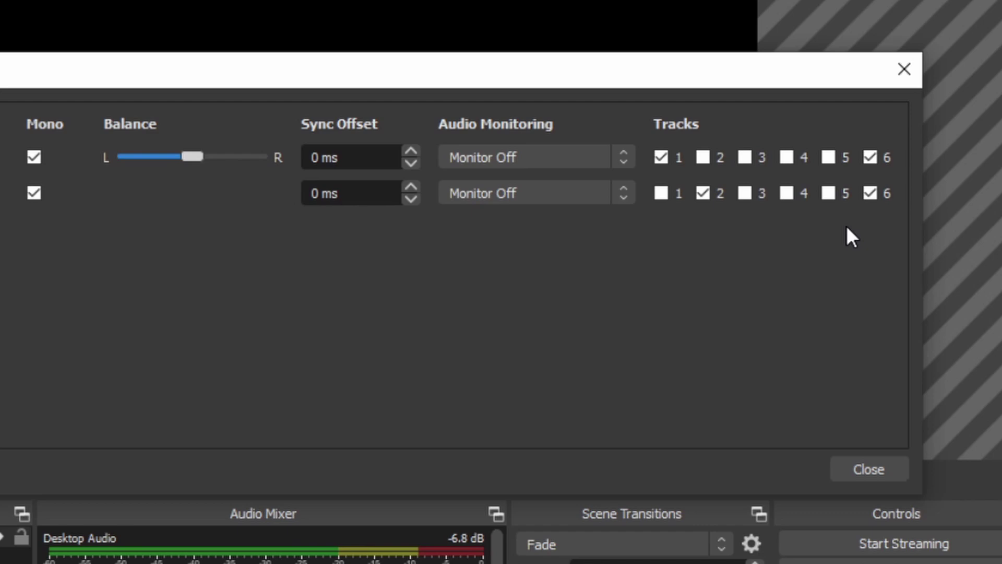
Close the Advanced Audio Properties dialog
{"action": "left_click", "coordinate": [867, 468]}
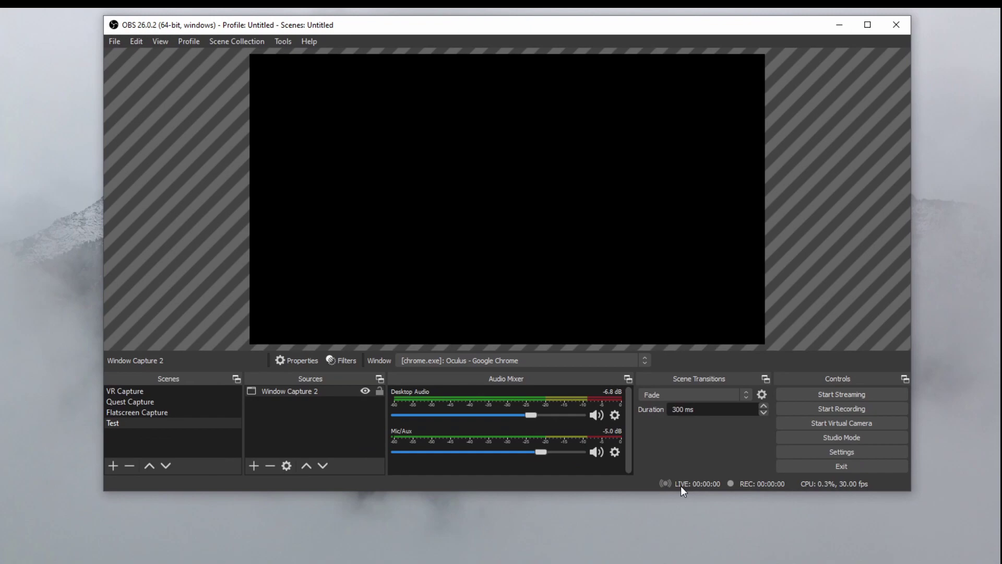